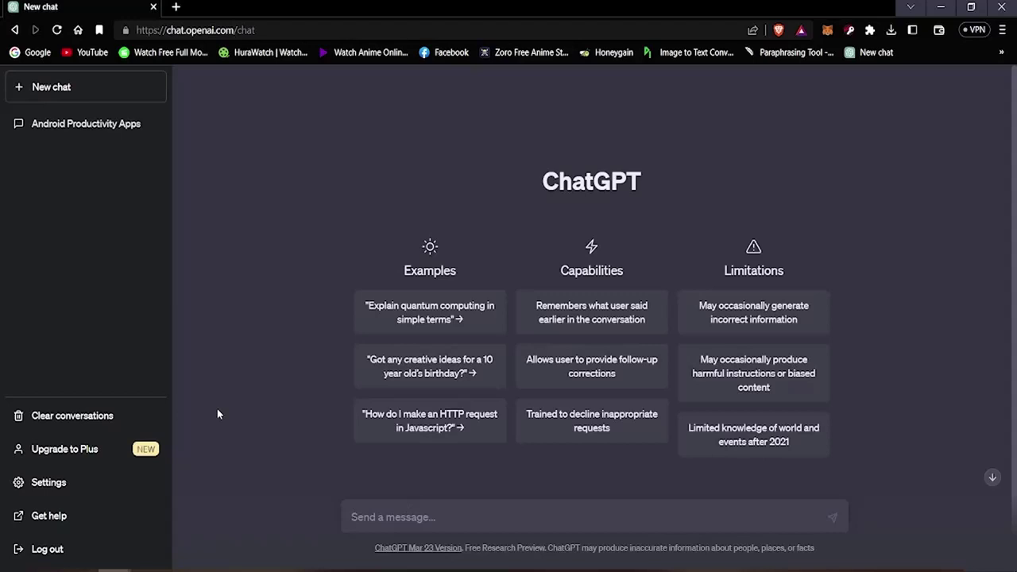
Step: Type a ChatGPT prompt requesting to-do list website code in HTML, CSS and JavaScript, with linked CSS and JS
type("w")
type("rite ")
type("code ")
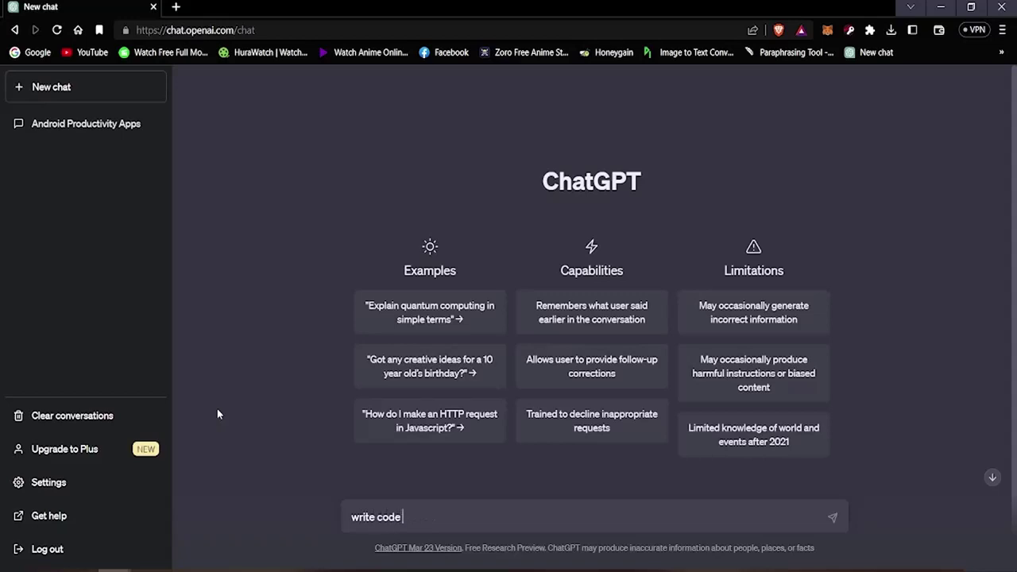
type("for")
type(" to-")
type("do")
type(" list w")
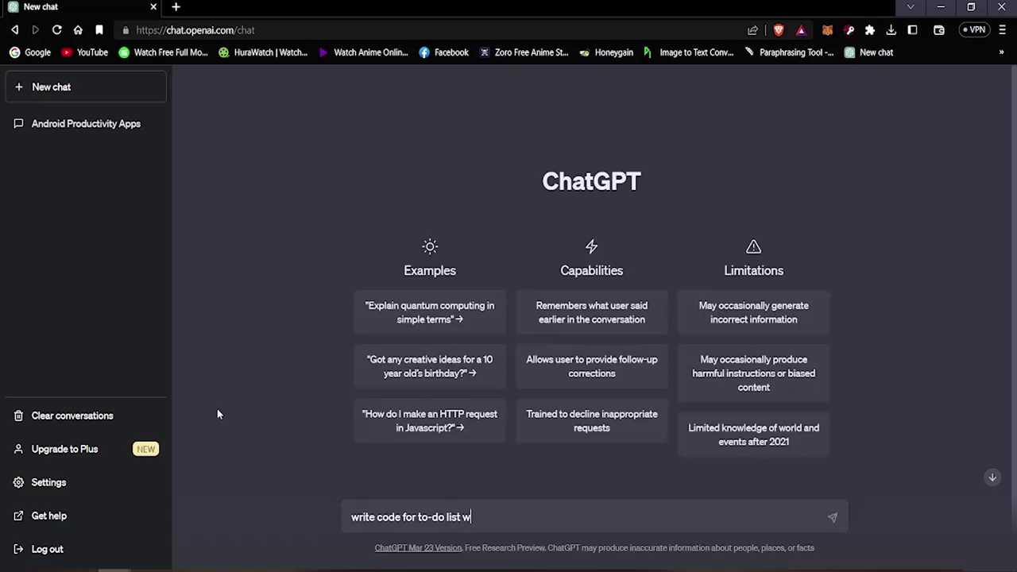
type("ebsite ")
type("using ")
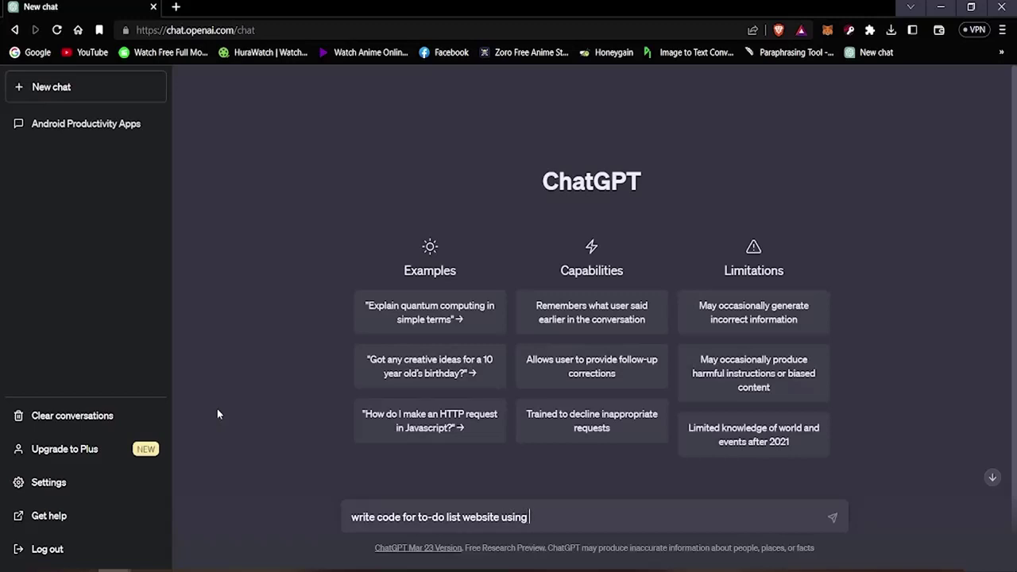
type("h")
type("tml")
type(", ")
type("css ")
type("and")
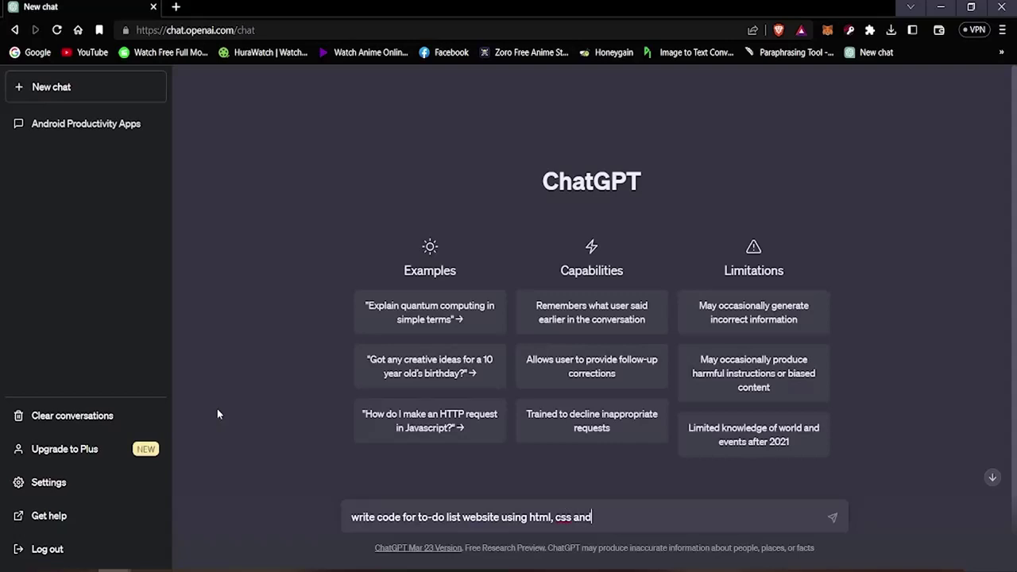
type(" j")
type("avasri")
type("pt ")
type(".")
type(" css ")
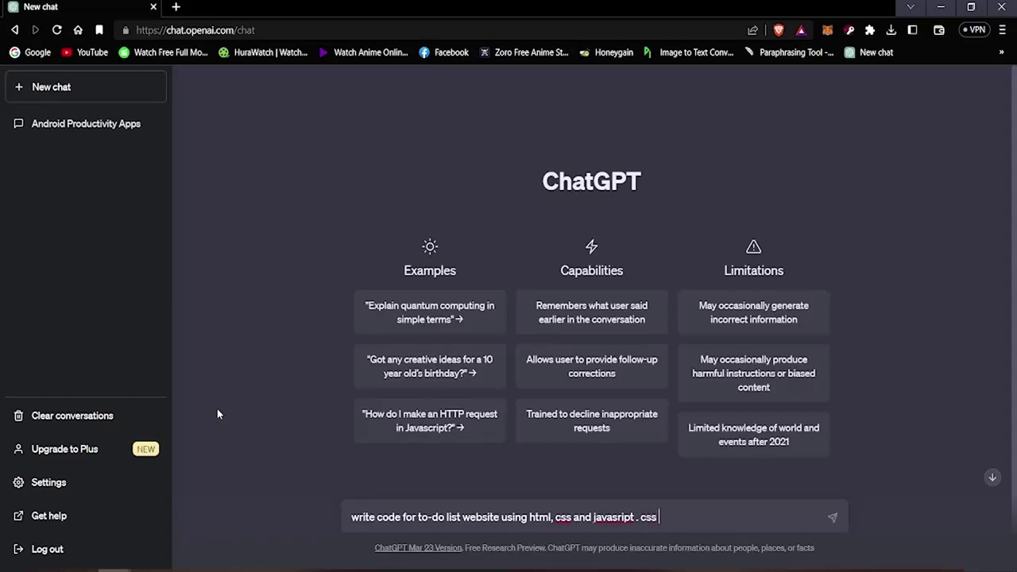
type("and jav")
type("asript")
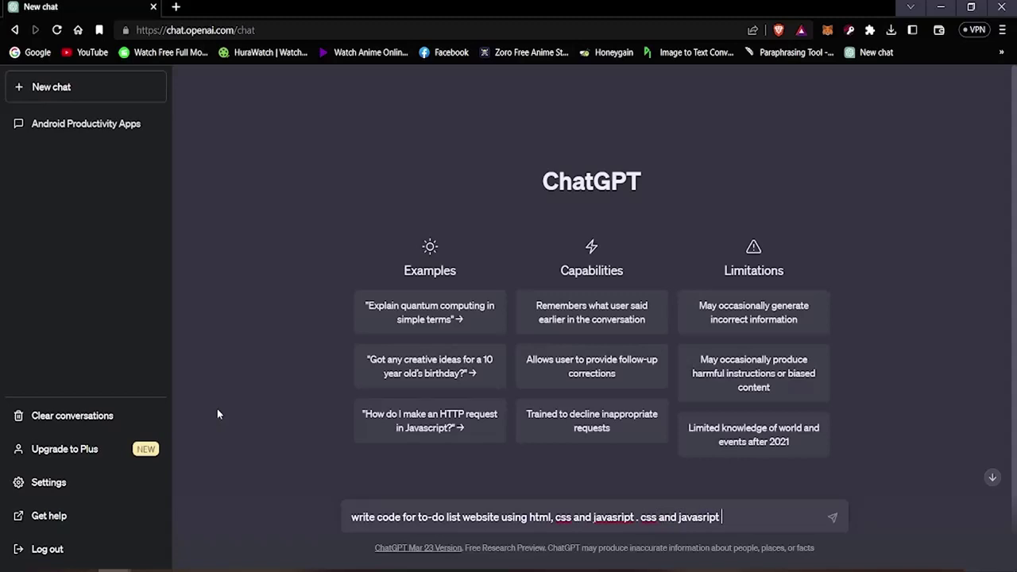
type(" shoul")
type("d b")
type("e linked")
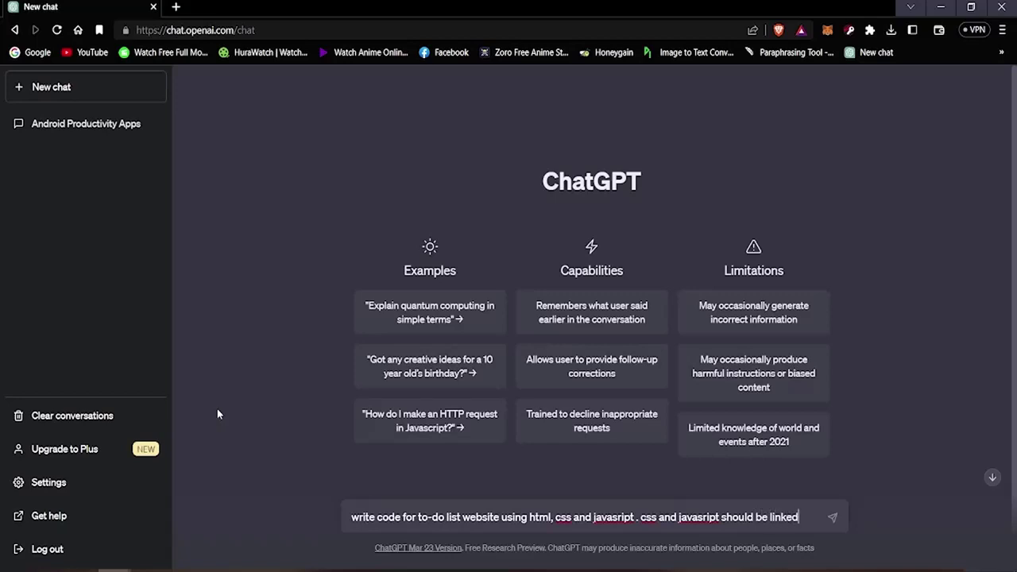
type(" to ")
type("html")
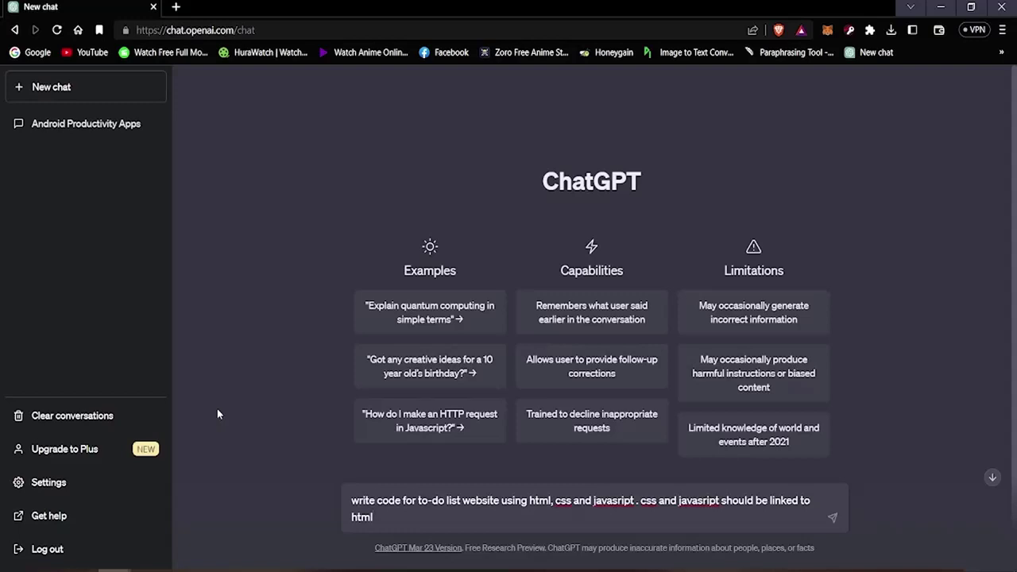
Step: Send the to-do list request and review the generated HTML, CSS and JavaScript code blocks
key("Return")
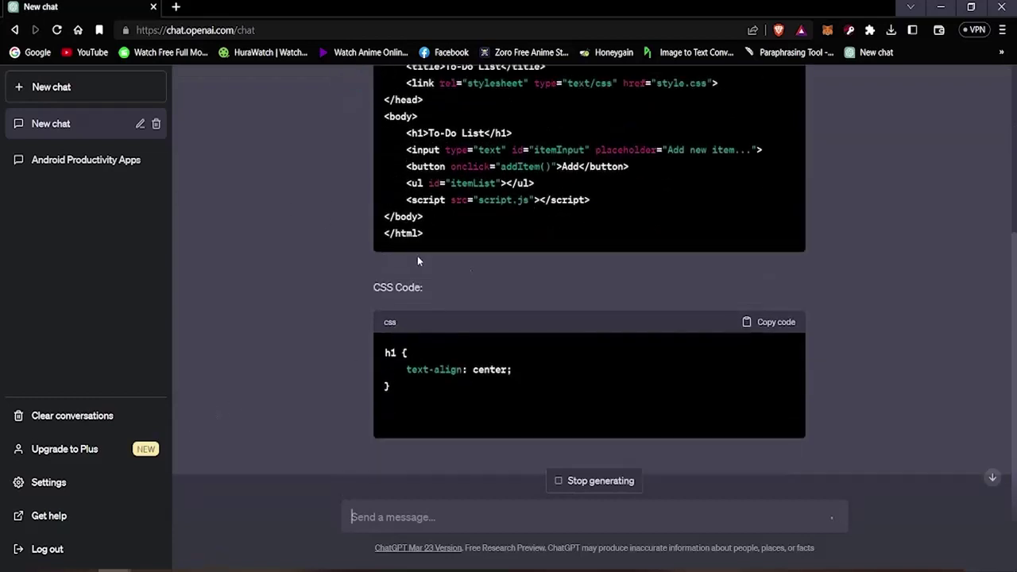
scroll(417, 261, "up", 3)
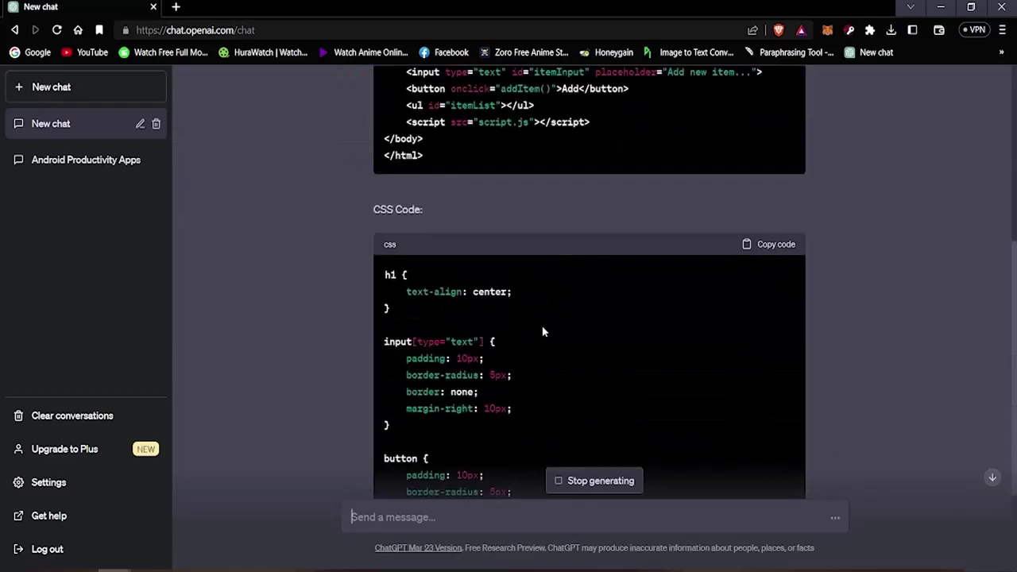
scroll(401, 272, "up", 2)
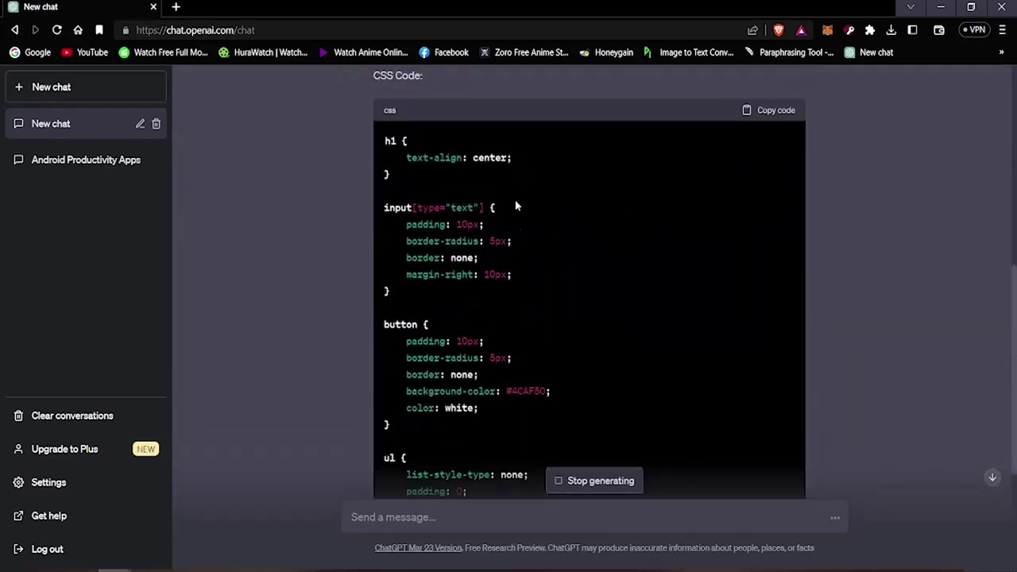
scroll(516, 238, "down", 3)
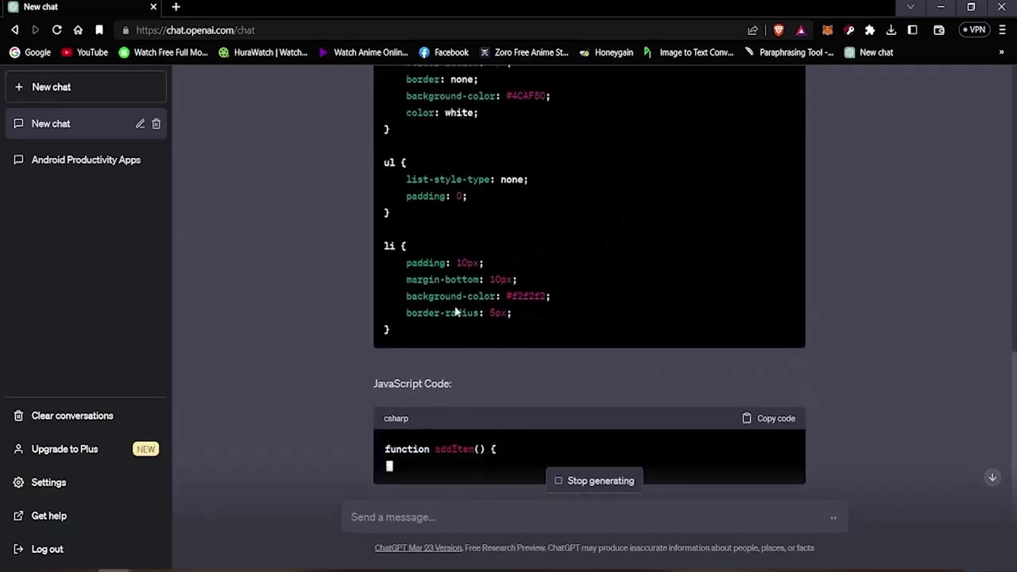
scroll(501, 322, "up", 2)
scroll(502, 322, "up", 3)
scroll(501, 322, "down", 6)
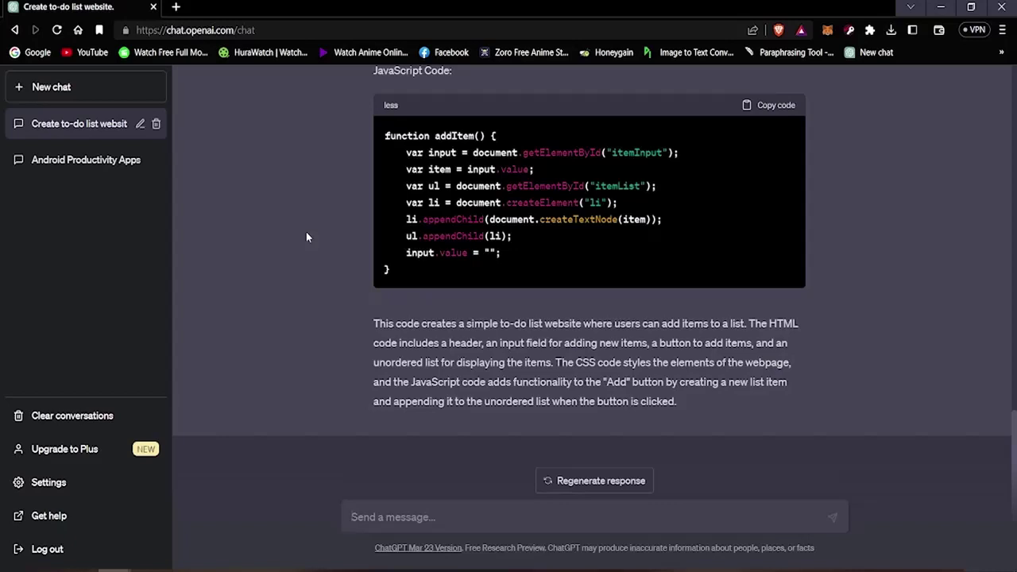
scroll(306, 231, "up", 2)
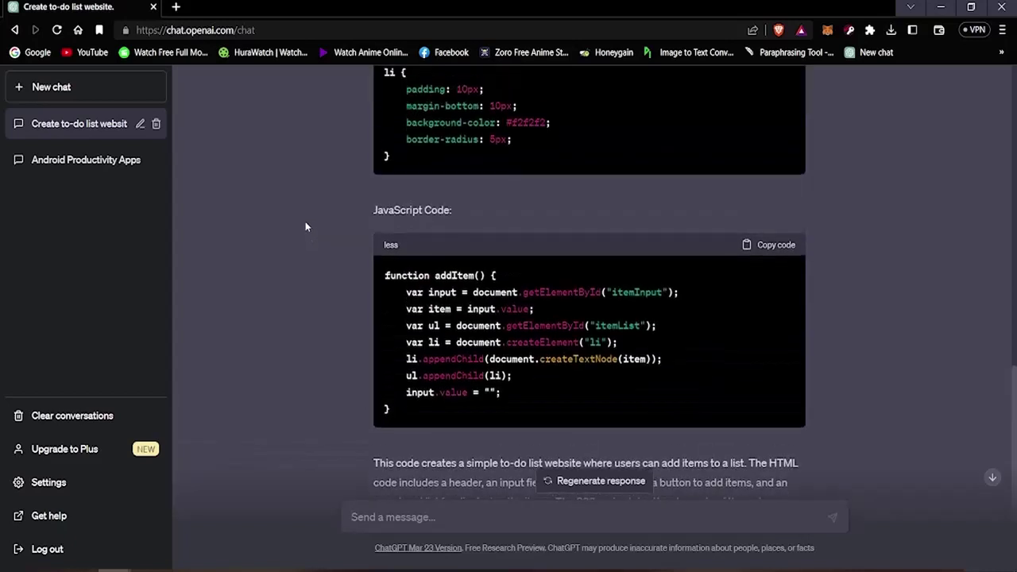
scroll(304, 218, "up", 8)
scroll(302, 216, "up", 4)
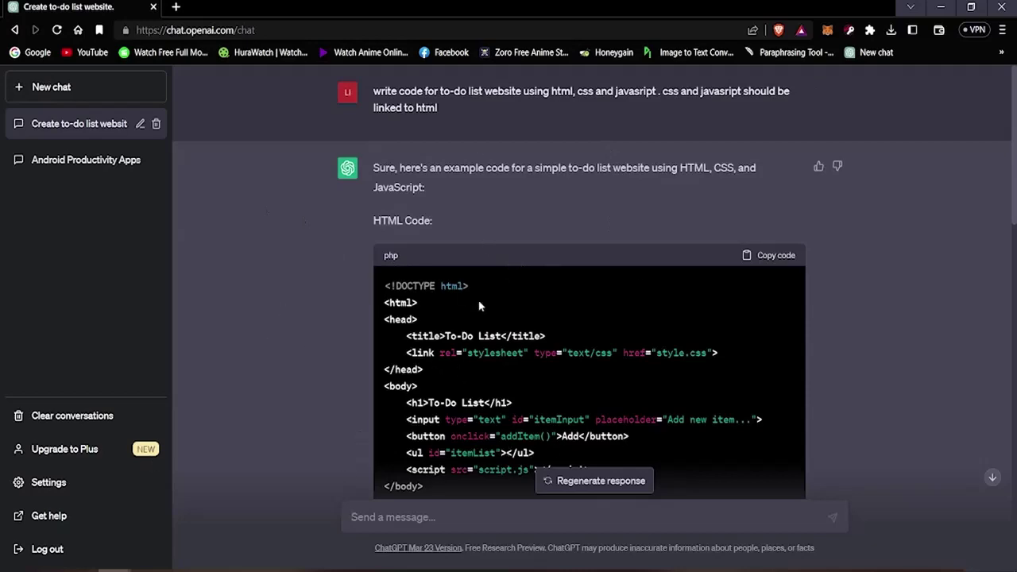
scroll(463, 306, "down", 1)
scroll(456, 311, "down", 9)
scroll(456, 311, "up", 2)
scroll(454, 322, "up", 4)
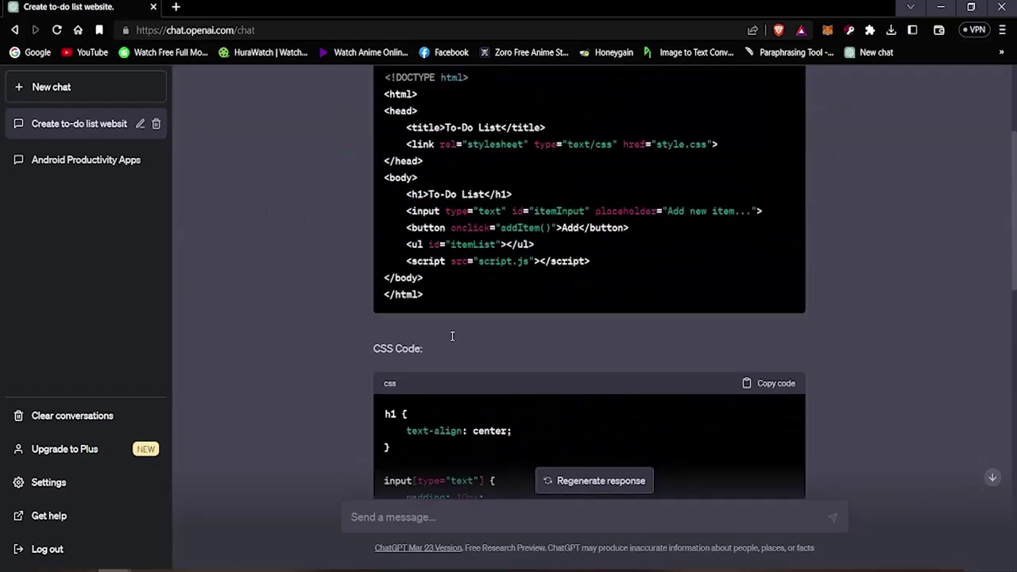
scroll(452, 334, "up", 3)
scroll(488, 302, "down", 5)
scroll(488, 305, "up", 3)
scroll(485, 313, "up", 3)
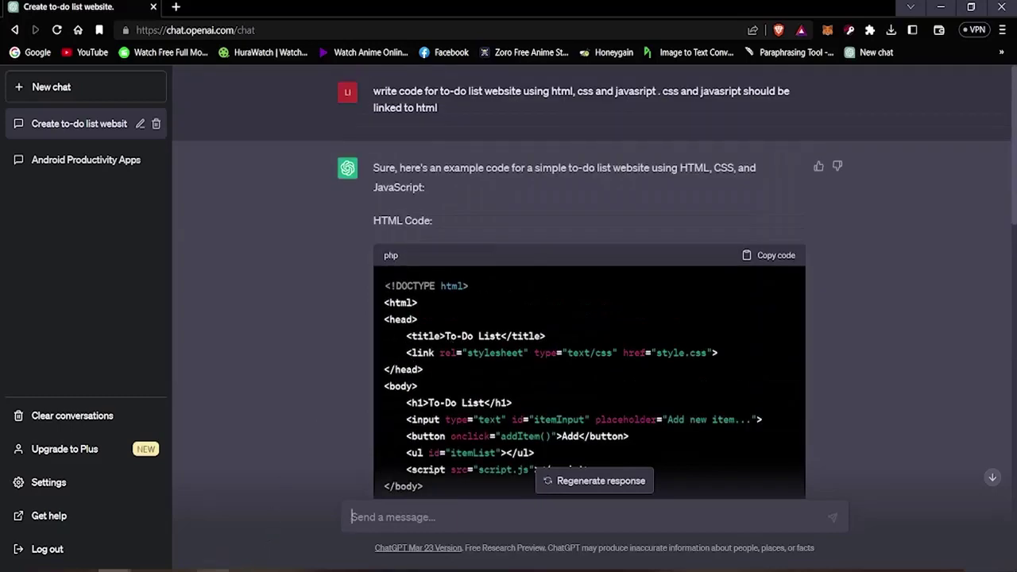
Step: In VS Code, start a new file named script.js in the Html & CSS folder
left_click(222, 566)
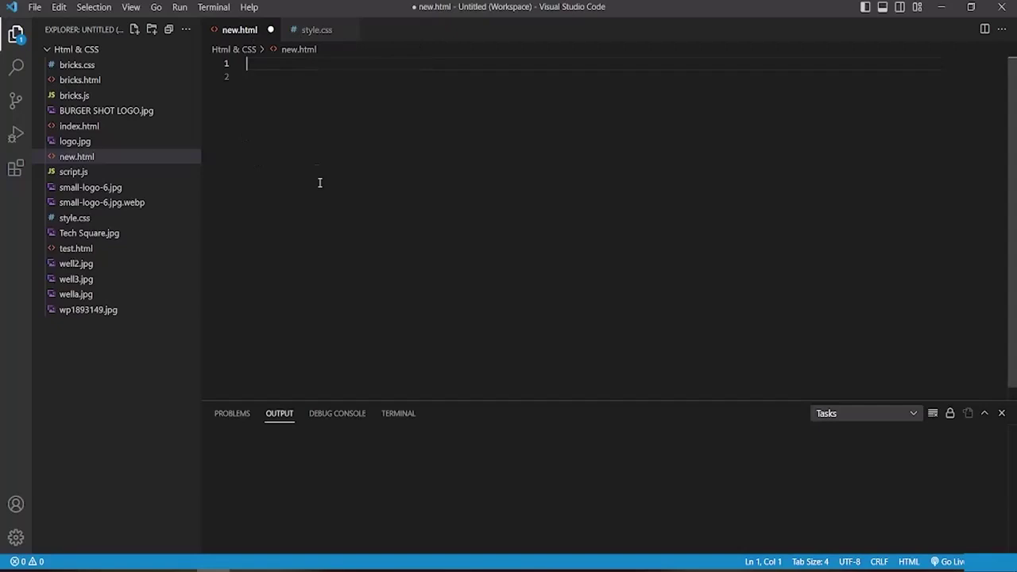
left_click(135, 29)
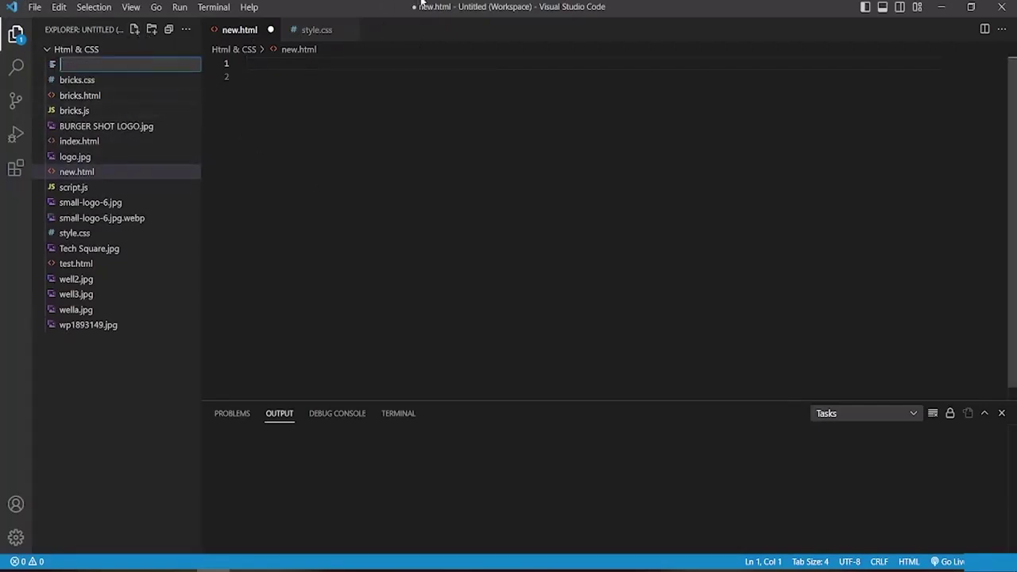
type("scri")
type("pt")
type(".")
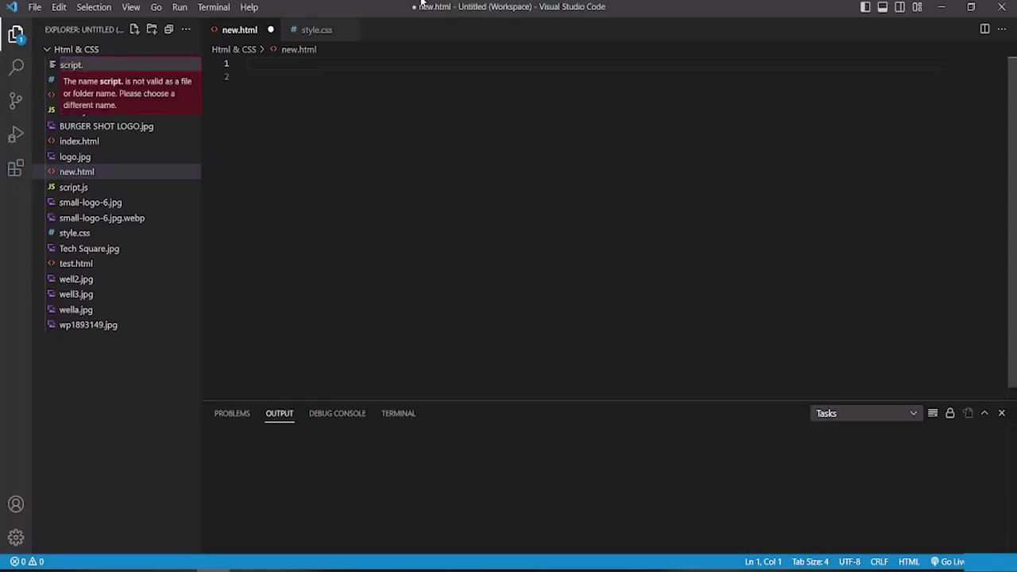
type("js")
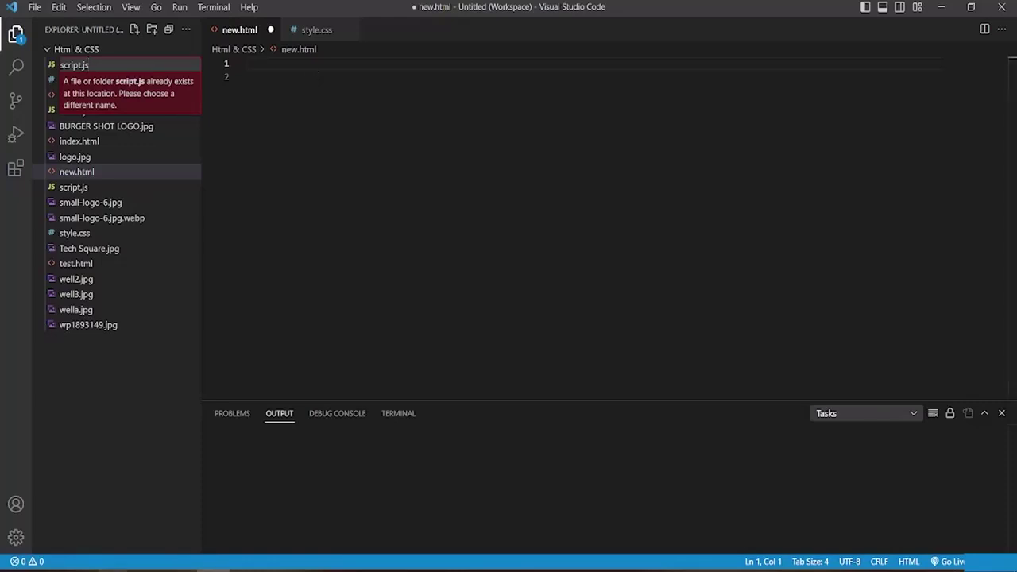
Step: Return to the ChatGPT conversation and look over the generated code blocks
left_click(226, 559)
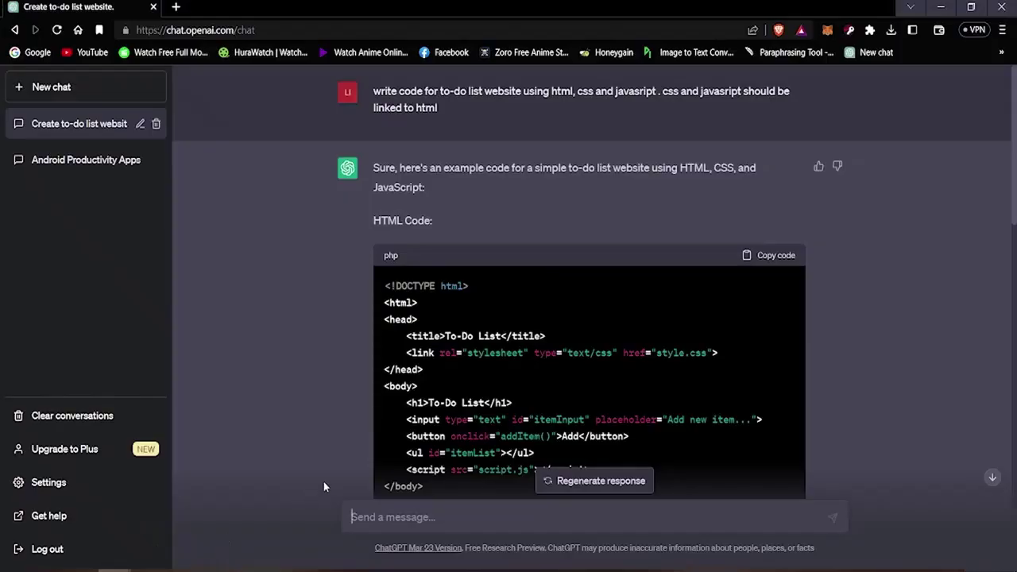
scroll(450, 390, "down", 3)
scroll(442, 388, "down", 5)
scroll(435, 390, "down", 3)
scroll(435, 390, "down", 2)
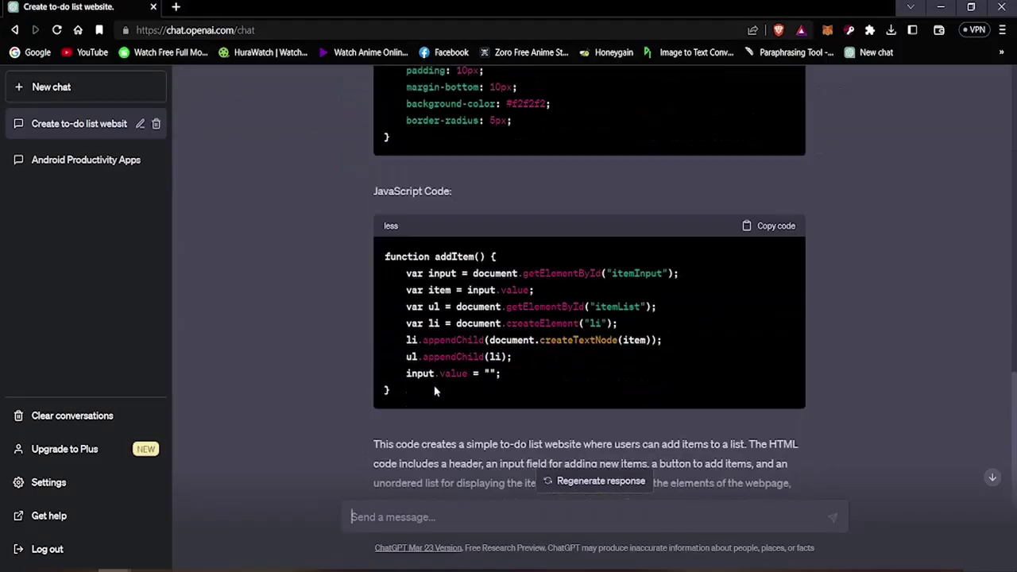
scroll(434, 390, "down", 2)
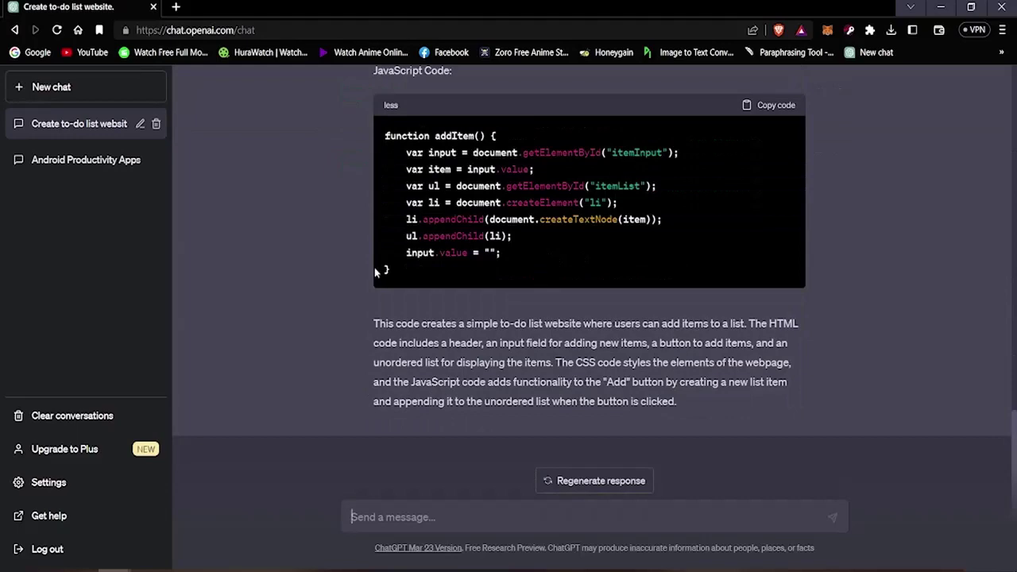
scroll(438, 292, "up", 5)
scroll(444, 315, "up", 2)
scroll(445, 310, "up", 4)
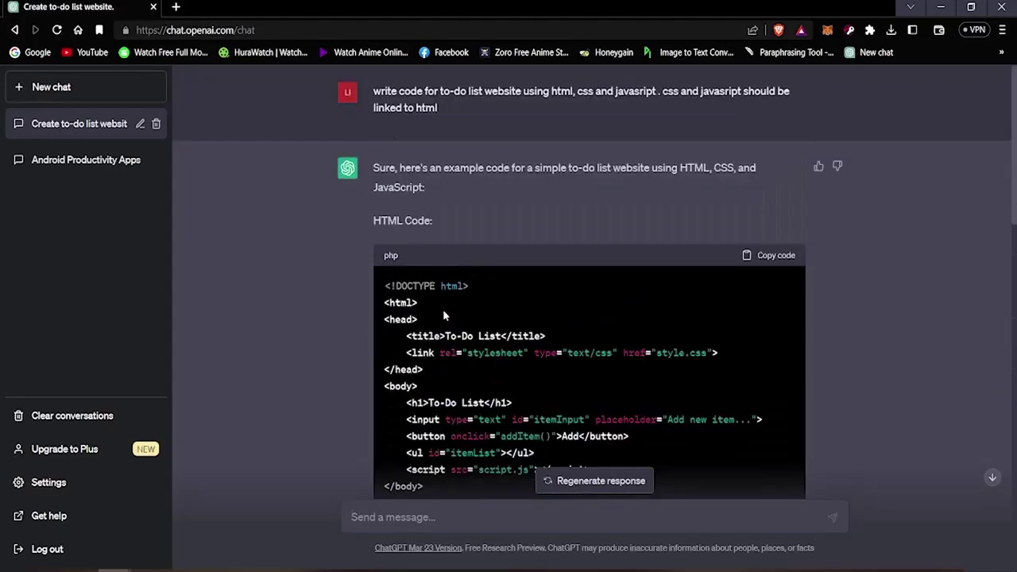
scroll(453, 262, "down", 1)
scroll(469, 199, "down", 1)
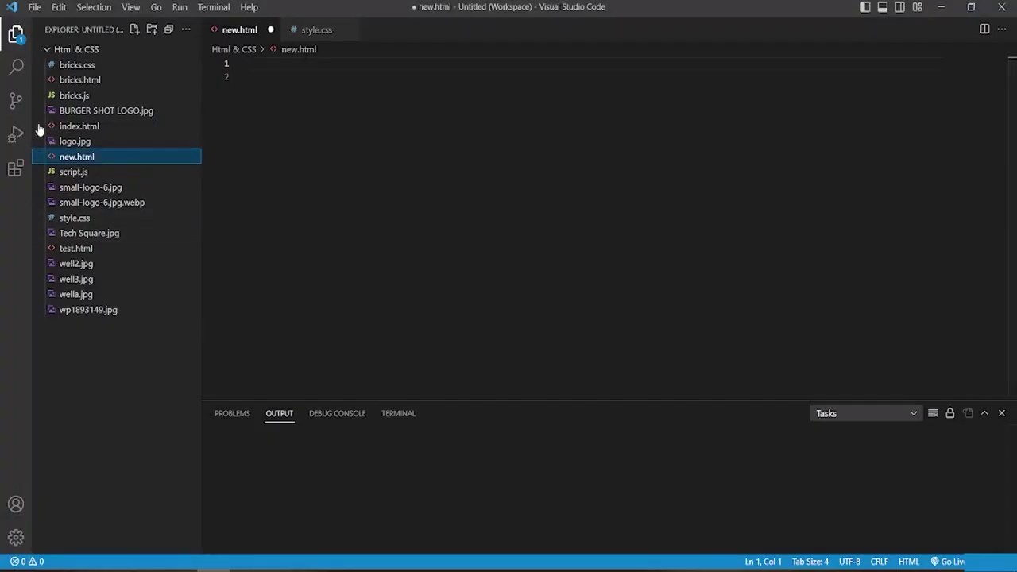
Step: Open script.js, then bring up style.css alongside new.html to see its existing rules
left_click(79, 172)
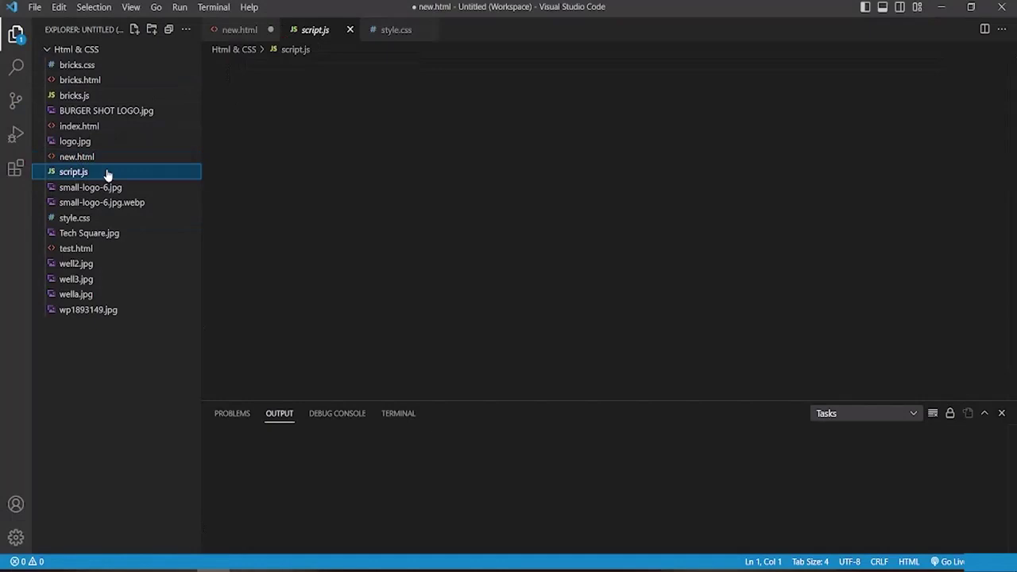
left_click(306, 66)
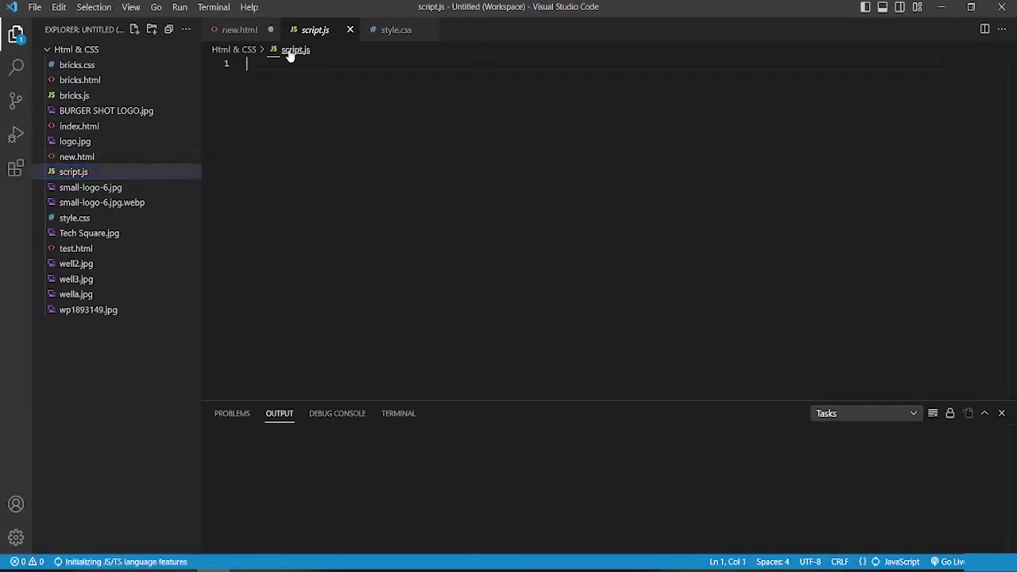
left_click(283, 49)
left_click(246, 36)
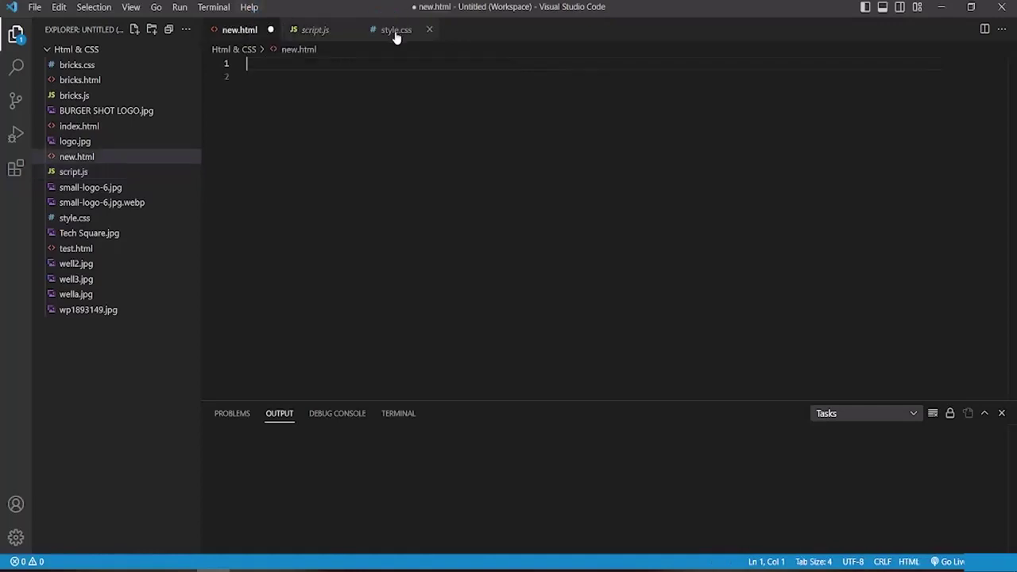
left_click(395, 30)
left_click(245, 30)
left_click(389, 30)
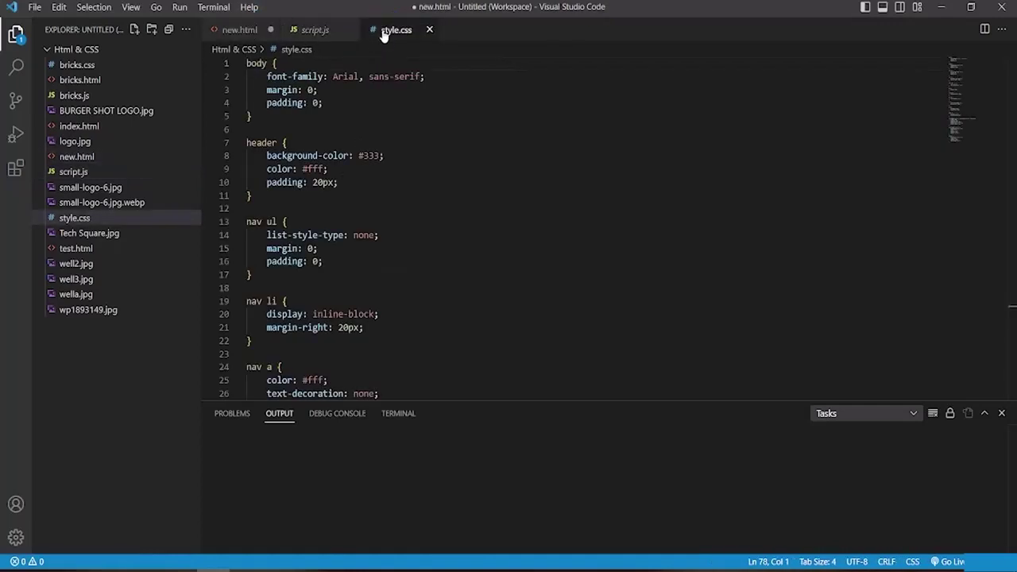
Step: Clear all old rules from style.css and paste ChatGPT's to-do list HTML into new.html
mouse_move(244, 62)
left_mouse_down()
mouse_move(289, 436)
mouse_move(345, 368)
left_mouse_up()
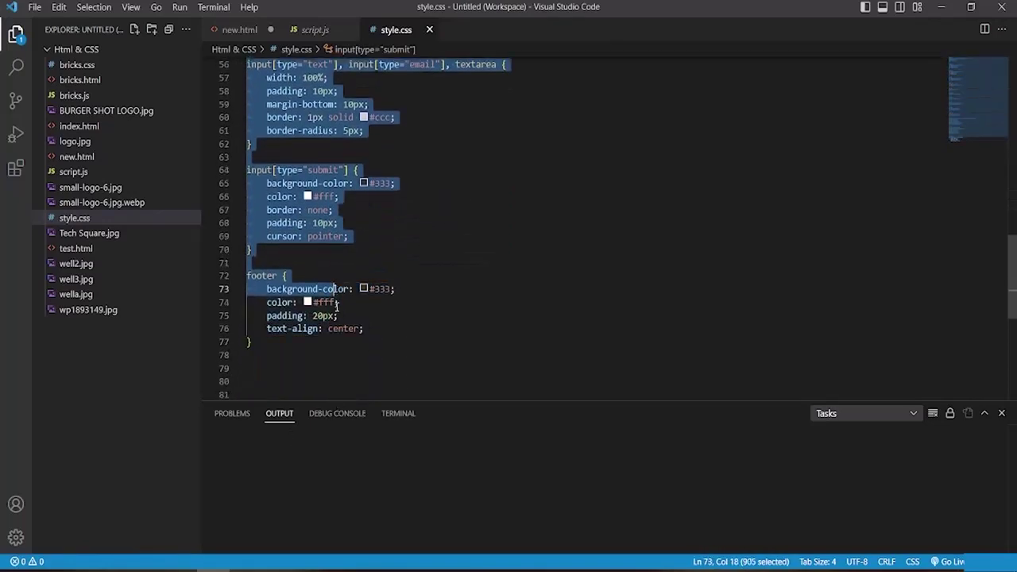
key("Delete")
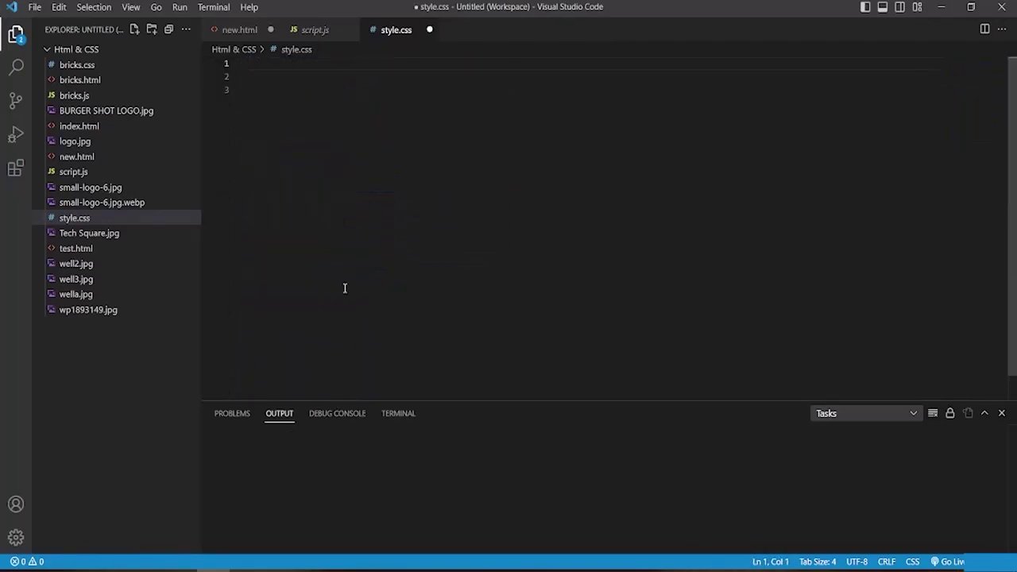
left_click(234, 30)
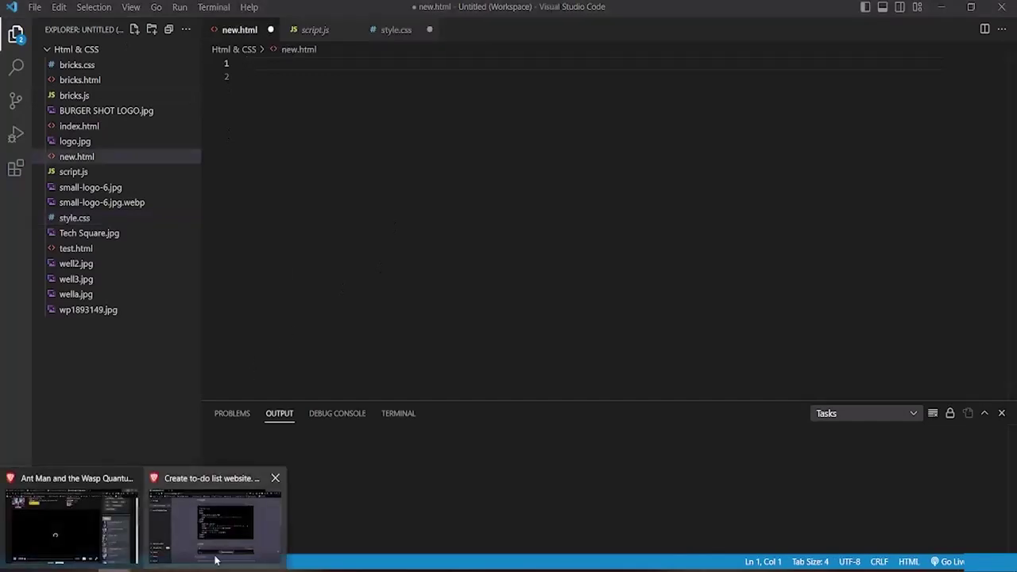
left_click(214, 516)
scroll(561, 164, "up", 3)
scroll(715, 191, "down", 1)
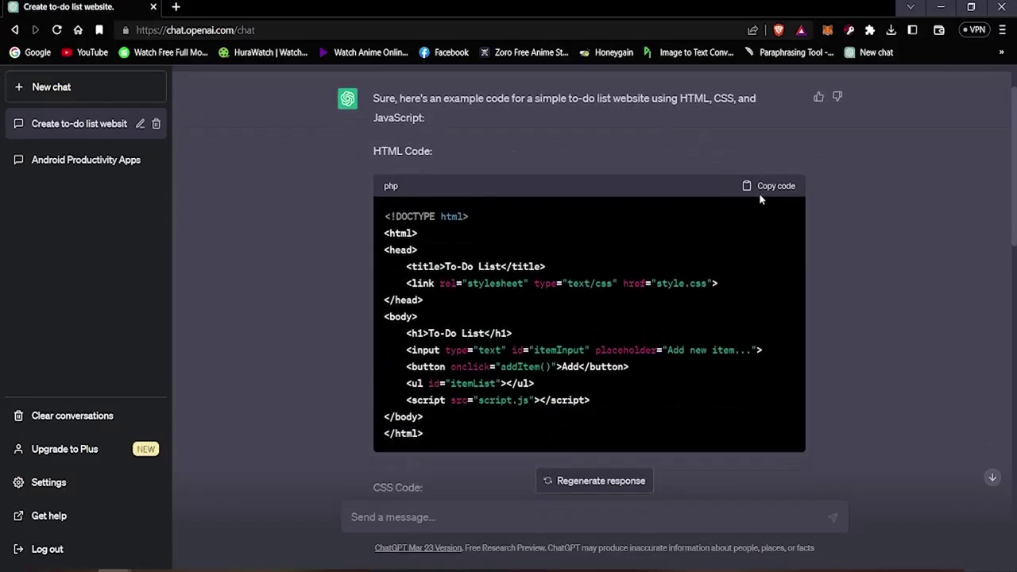
left_click(770, 191)
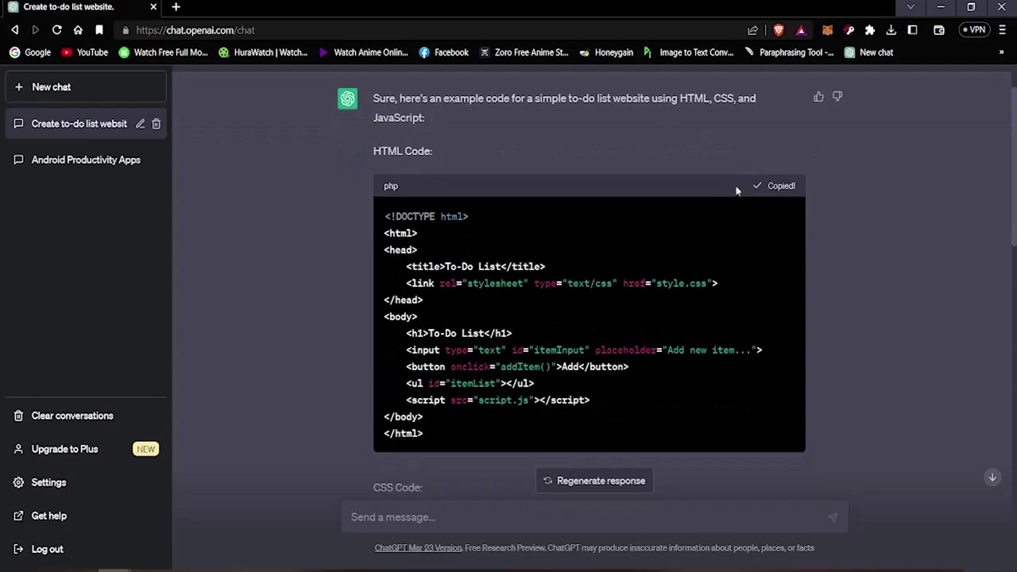
left_click(205, 562)
right_click(267, 68)
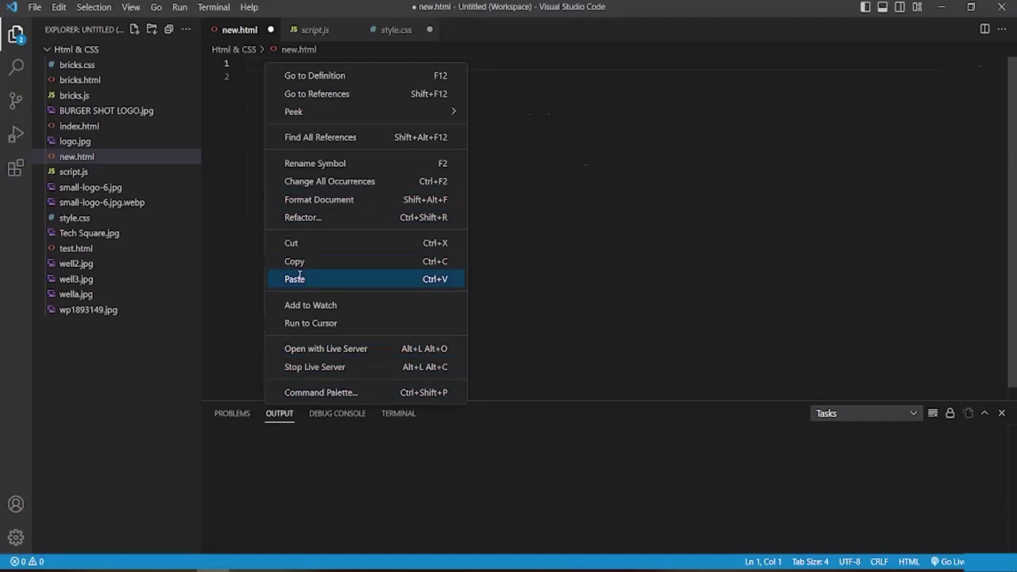
left_click(299, 278)
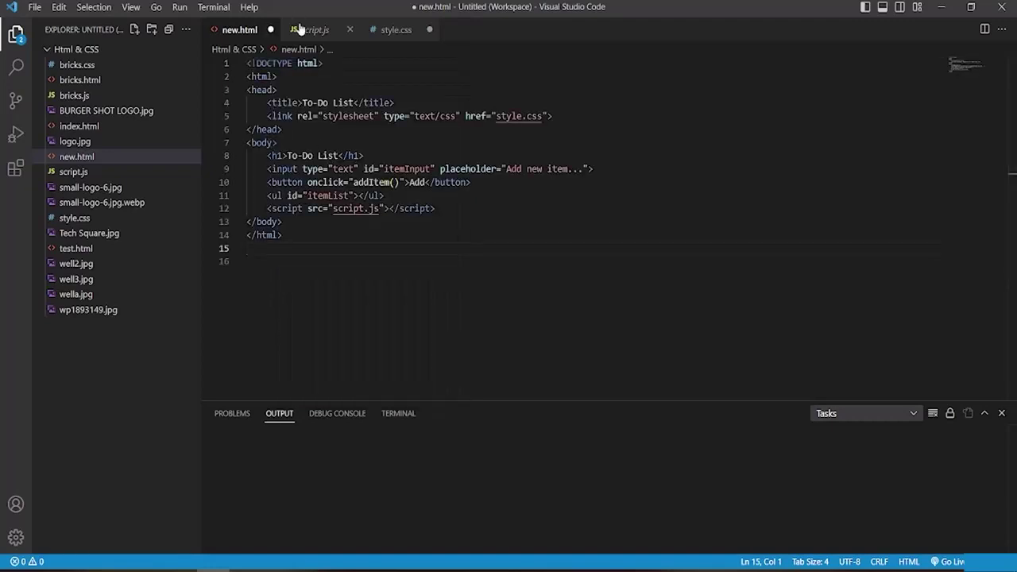
left_click(302, 29)
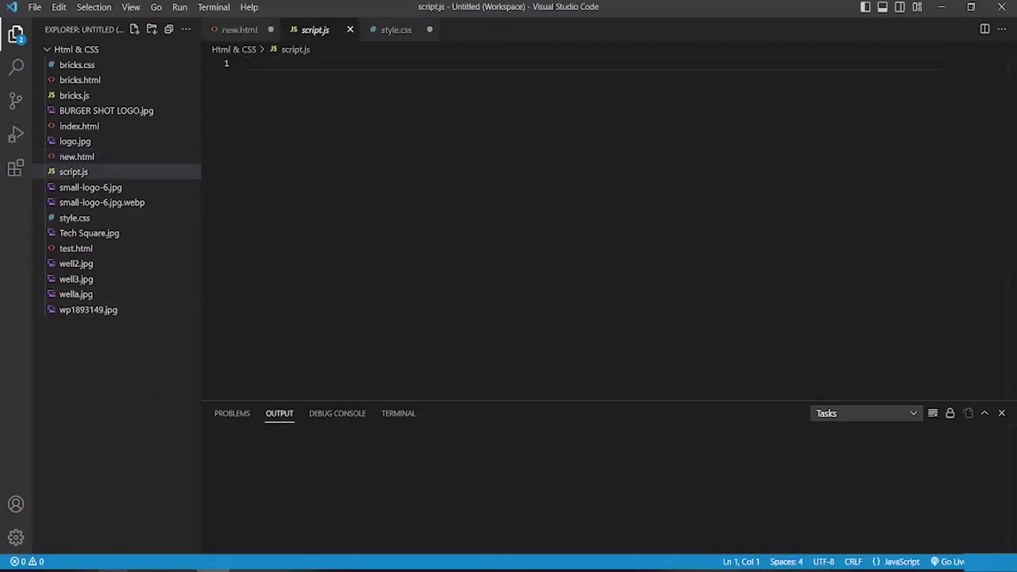
Step: Copy ChatGPT's addItem JavaScript function and paste it into script.js
left_click(190, 564)
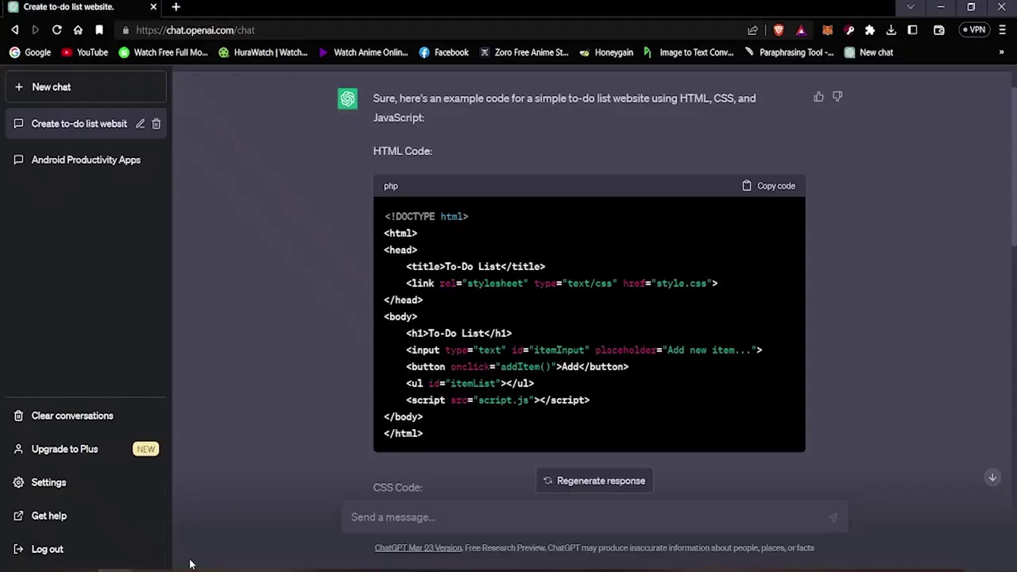
scroll(274, 371, "down", 5)
scroll(275, 370, "down", 7)
scroll(275, 370, "up", 1)
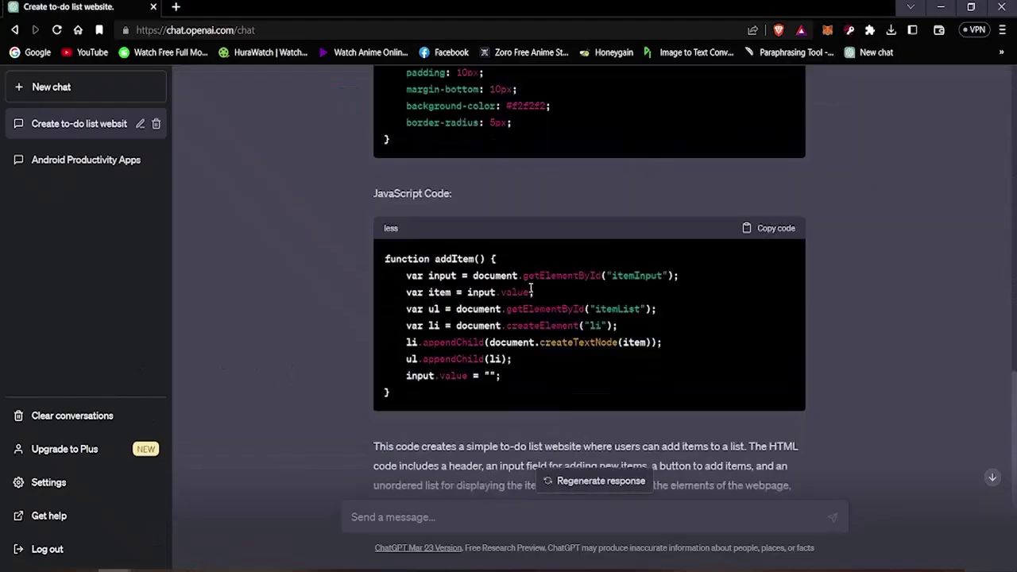
scroll(532, 292, "up", 1)
left_click(770, 313)
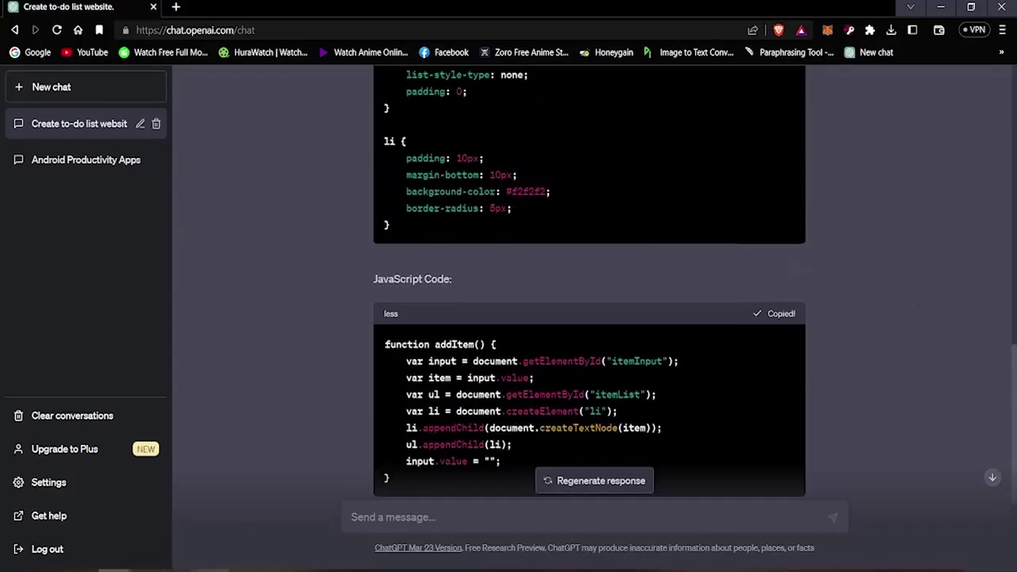
left_click(222, 566)
left_click(257, 32)
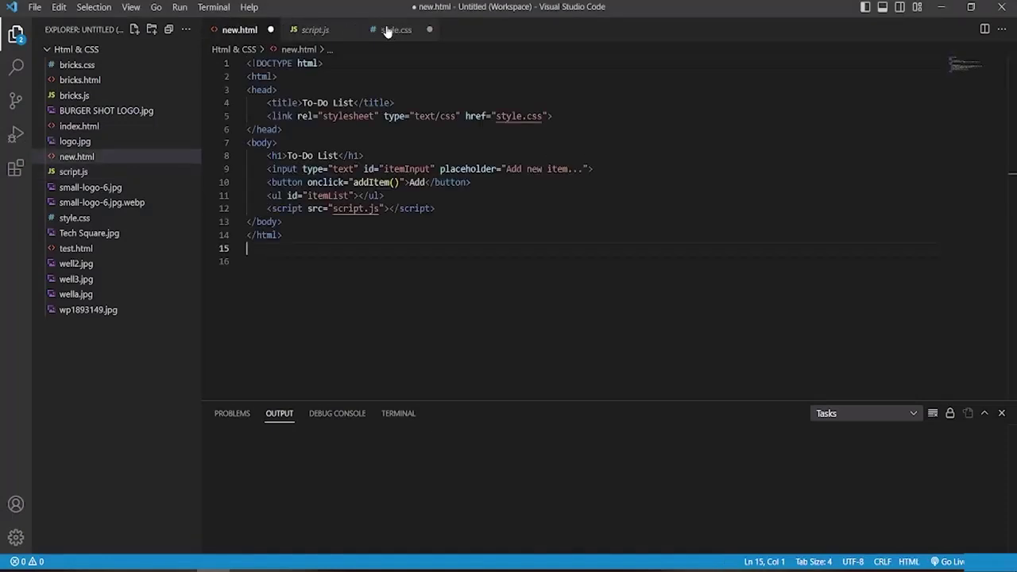
left_click(322, 29)
right_click(247, 64)
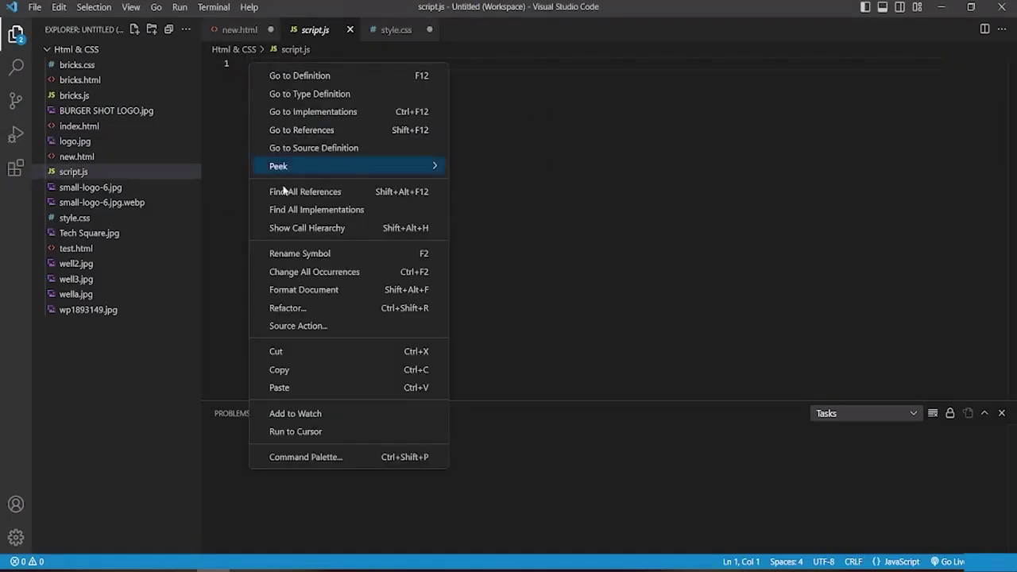
left_click(282, 387)
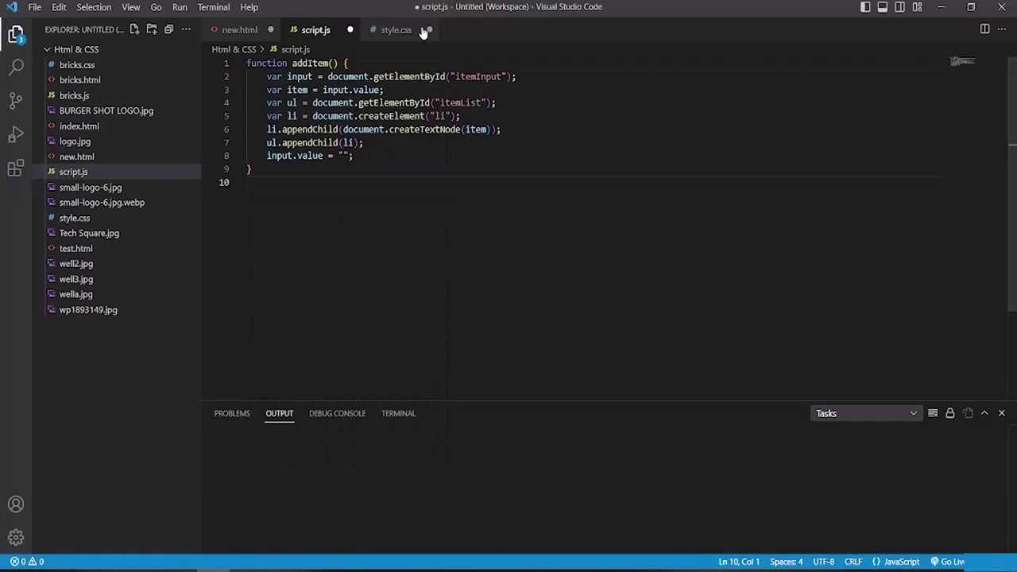
left_click(395, 29)
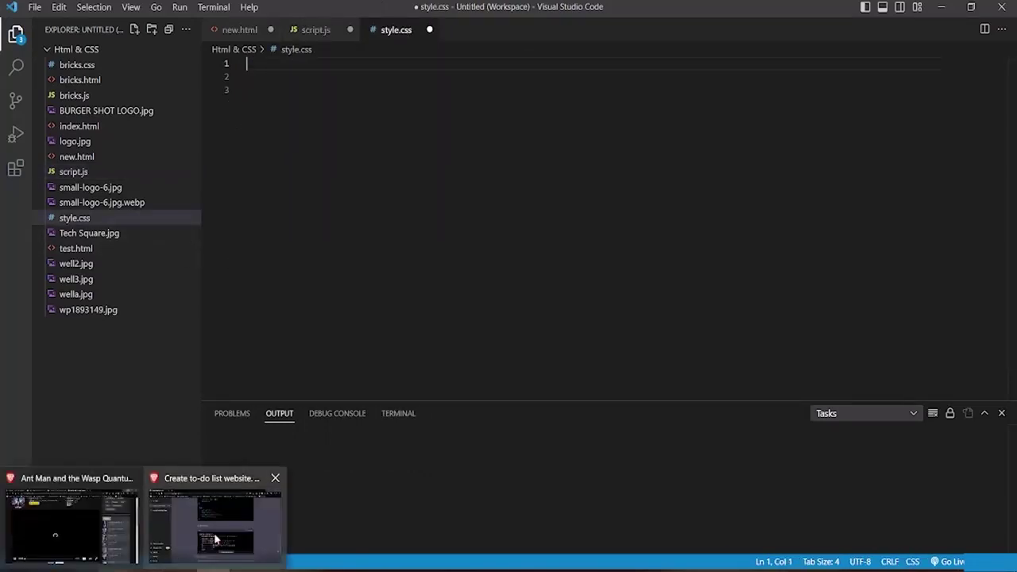
Step: Copy ChatGPT's CSS rules for h1, text input, button, ul and li into style.css
left_click(239, 508)
scroll(304, 448, "up", 3)
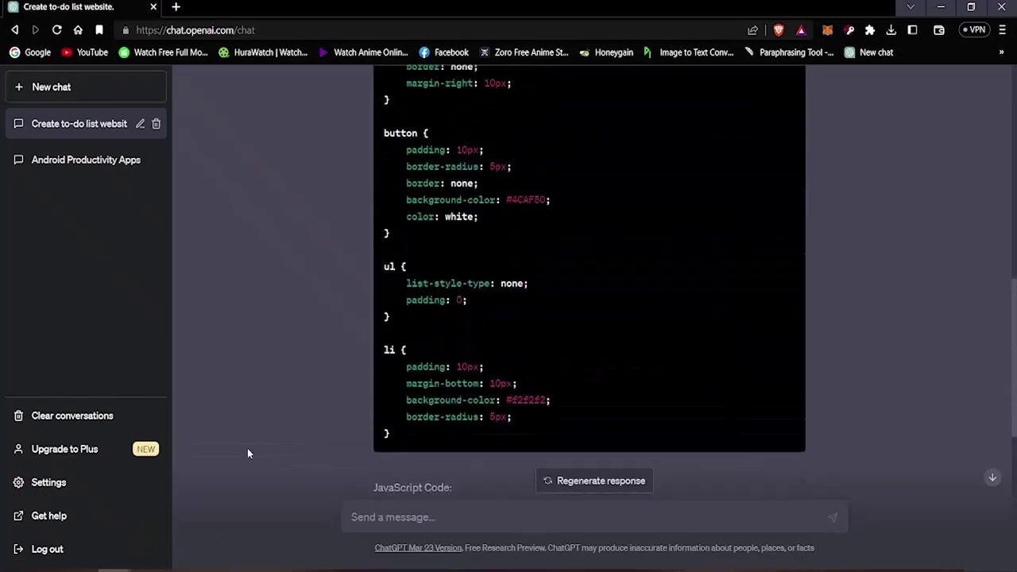
scroll(247, 448, "up", 5)
scroll(276, 435, "up", 2)
scroll(684, 348, "down", 3)
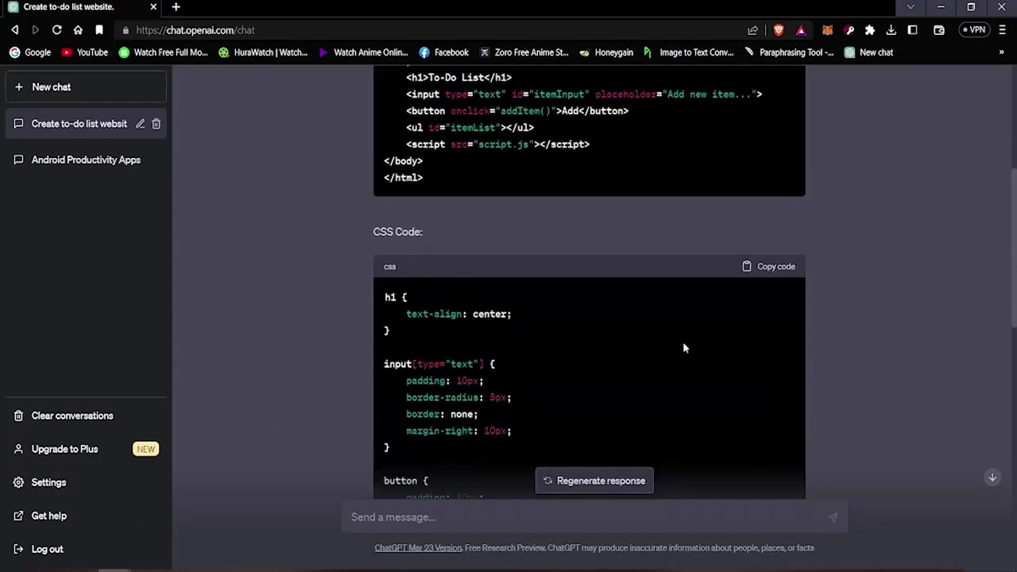
left_click(760, 270)
key("alt+Tab")
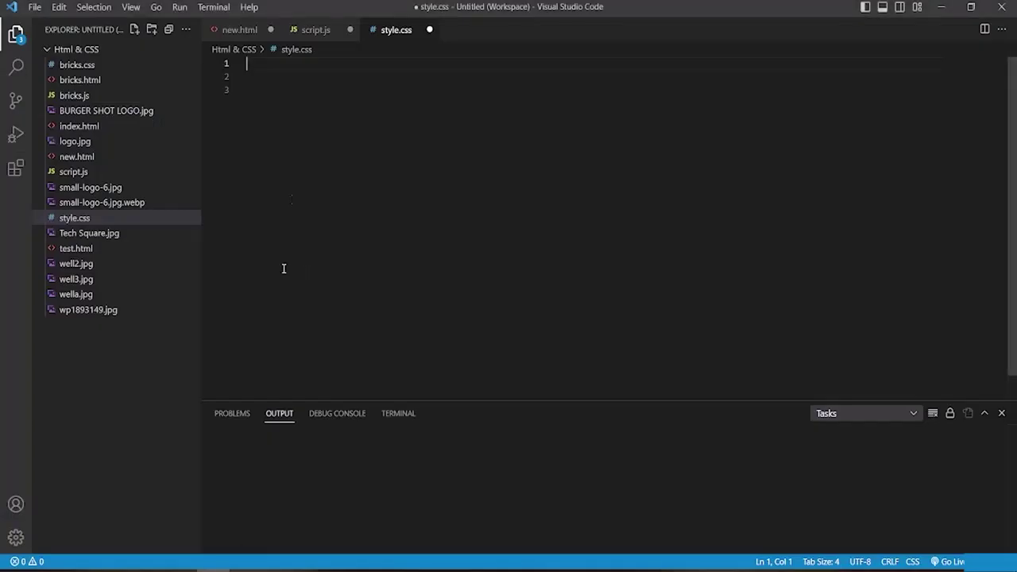
right_click(303, 68)
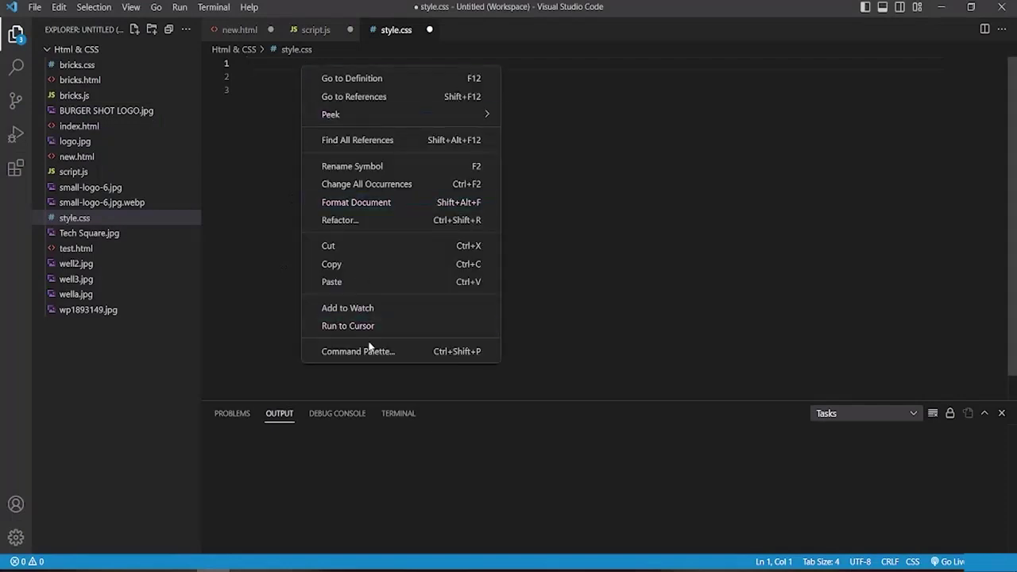
left_click(357, 282)
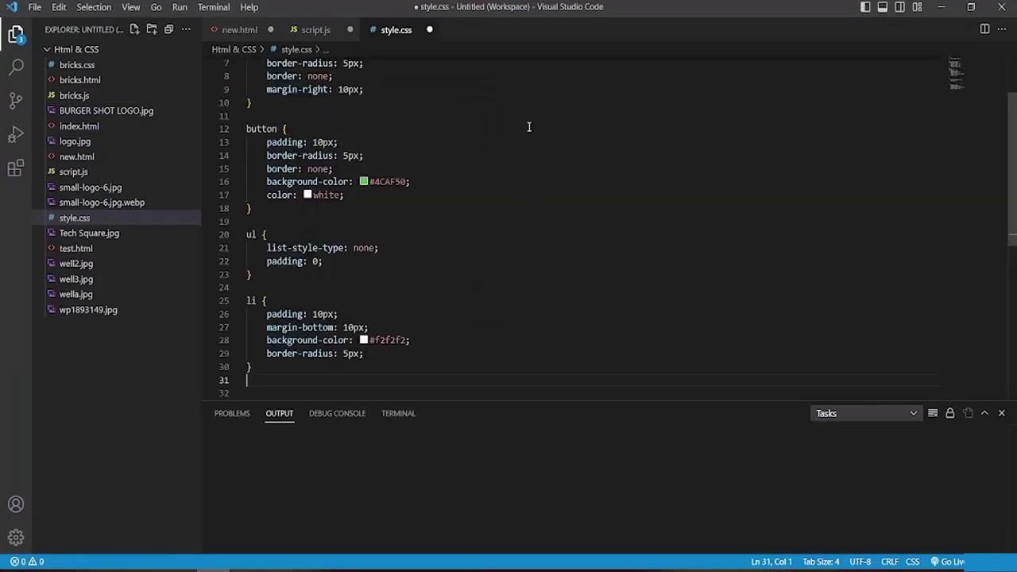
scroll(410, 316, "up", 2)
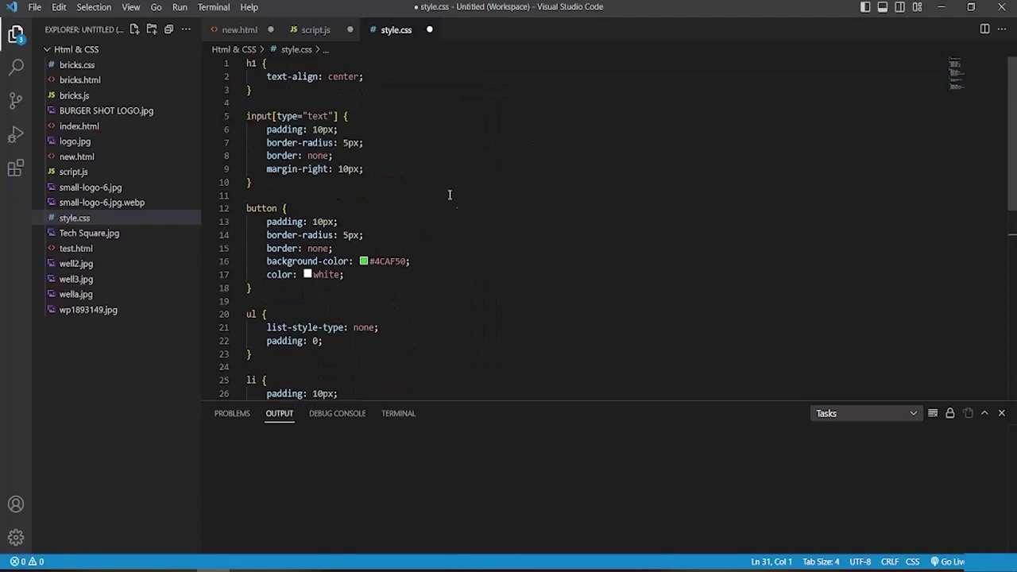
left_click(221, 30)
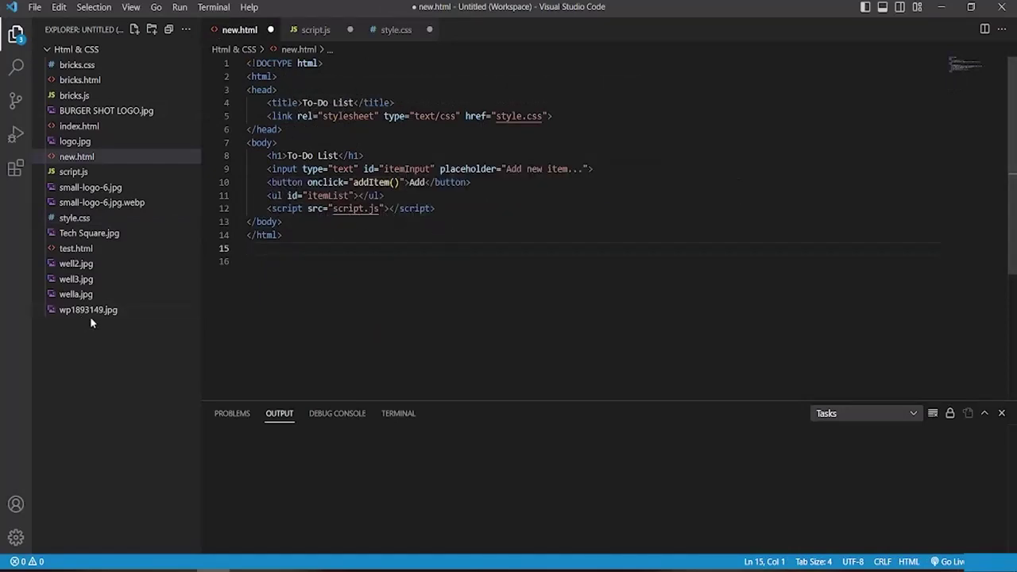
Step: Open new.html with Live Server to preview the to-do list page in the browser
right_click(575, 240)
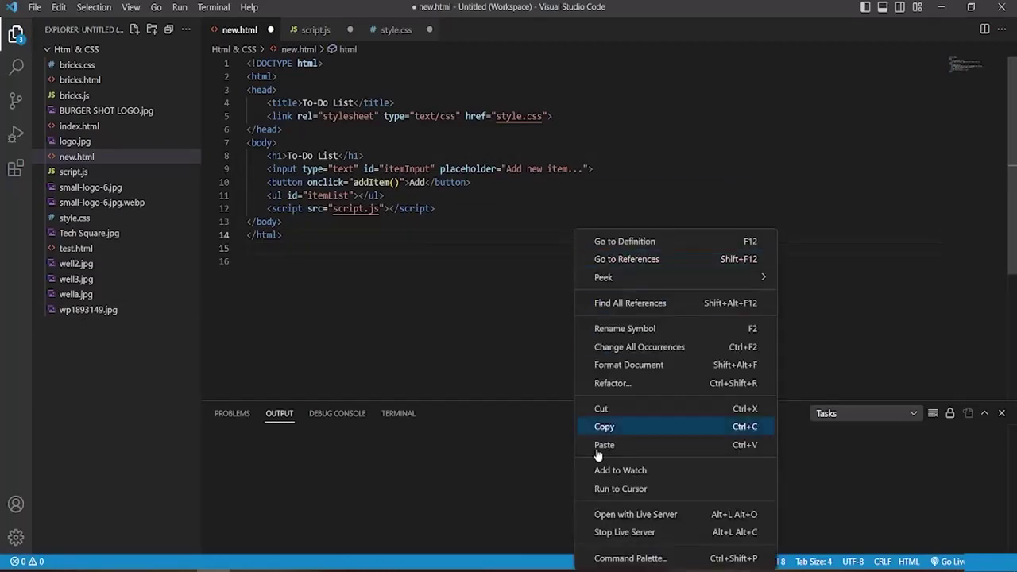
left_click(608, 516)
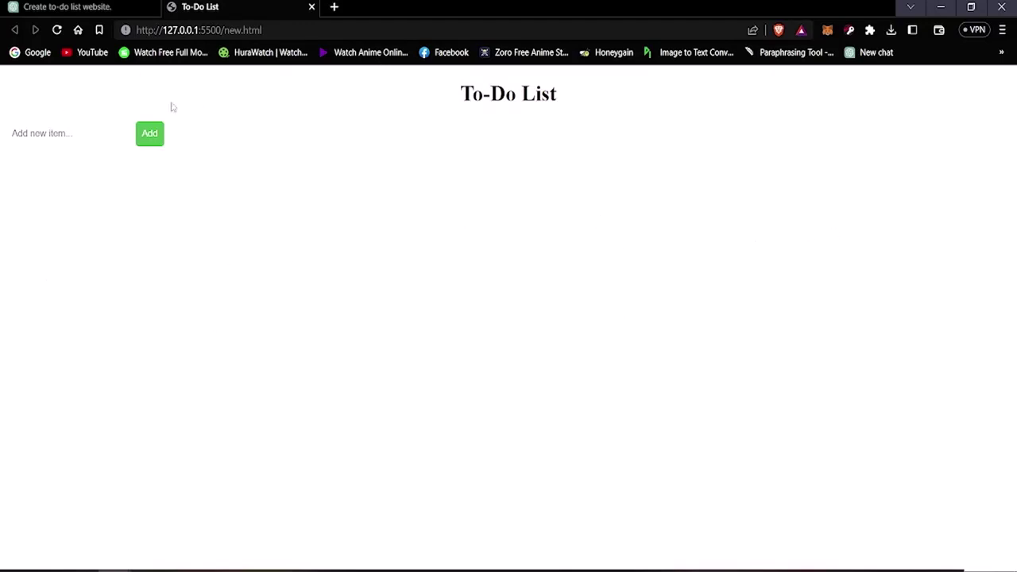
Step: Add an empty row and then the item 'sdvf' to the to-do list
left_click(150, 136)
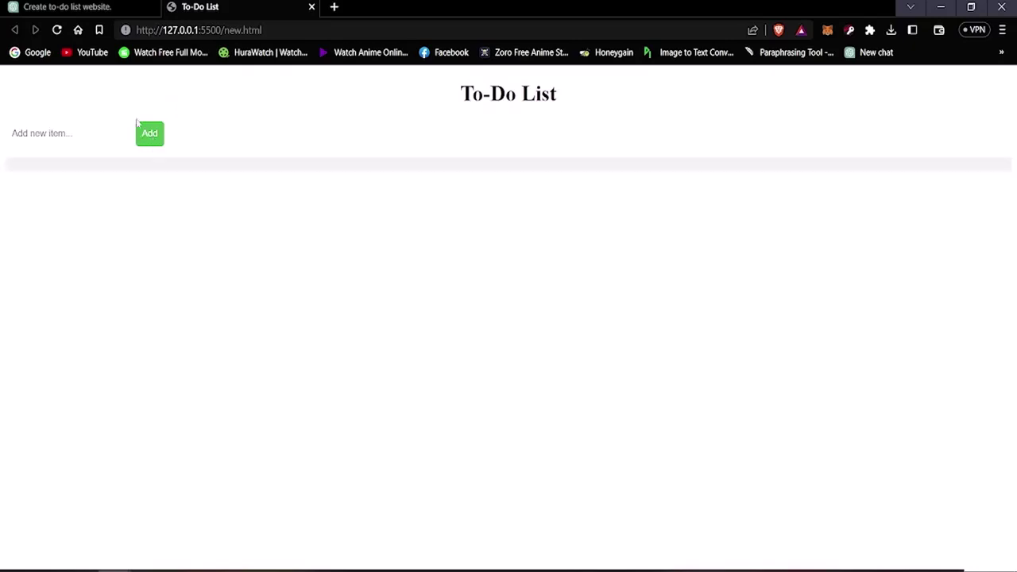
left_click(47, 140)
left_click(231, 136)
left_click(30, 133)
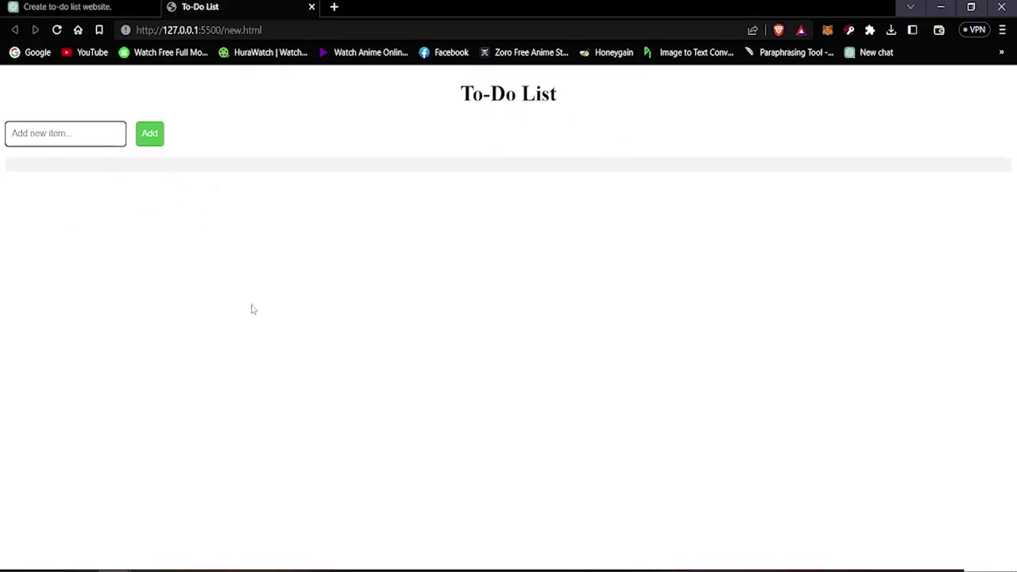
type("sdvf")
left_click(154, 136)
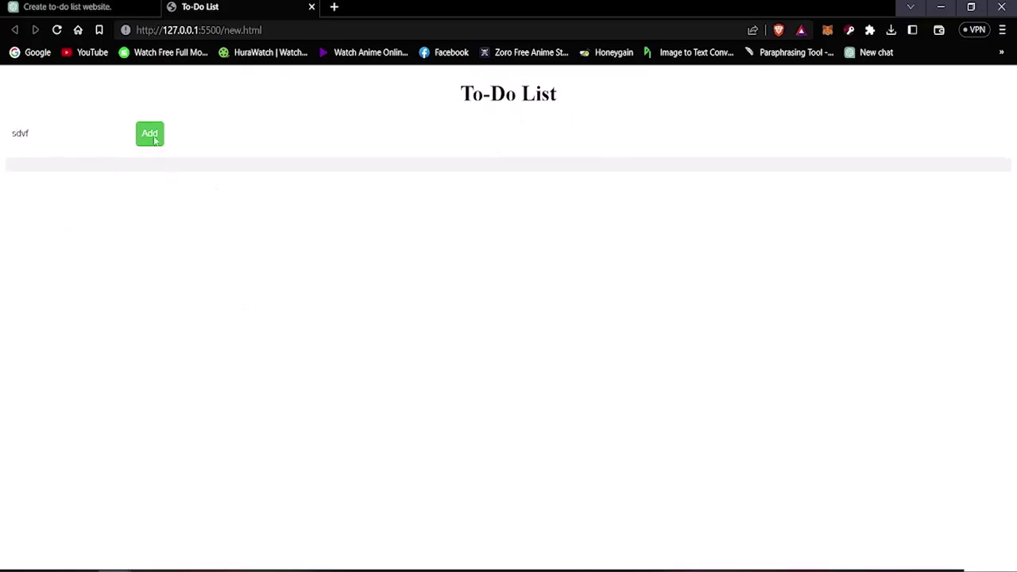
Step: Add 'bed' and 'furniture' as further to-do list items
left_click(92, 135)
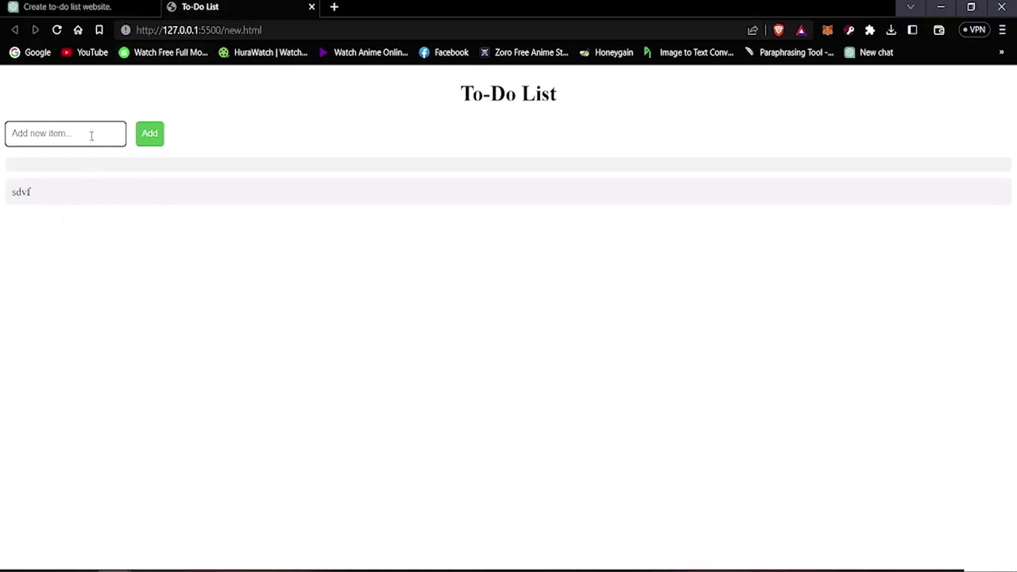
type("bcd")
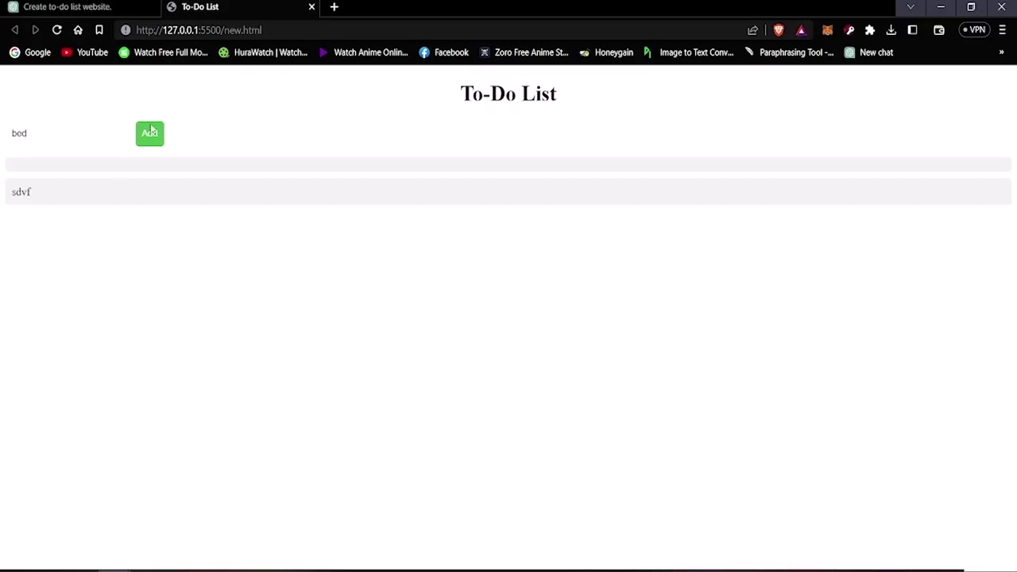
key("Return")
left_click(60, 141)
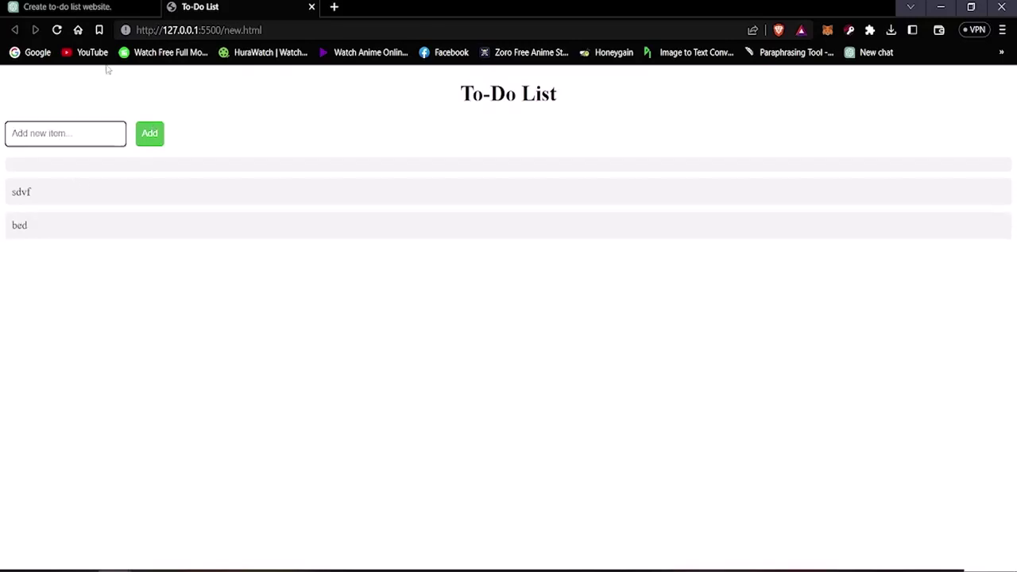
type("furniture")
left_click(152, 138)
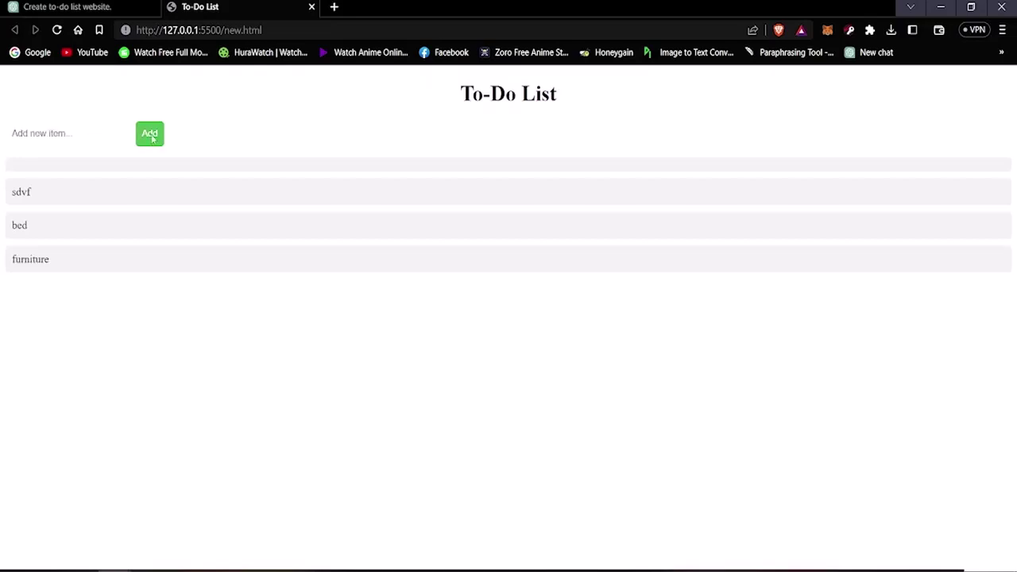